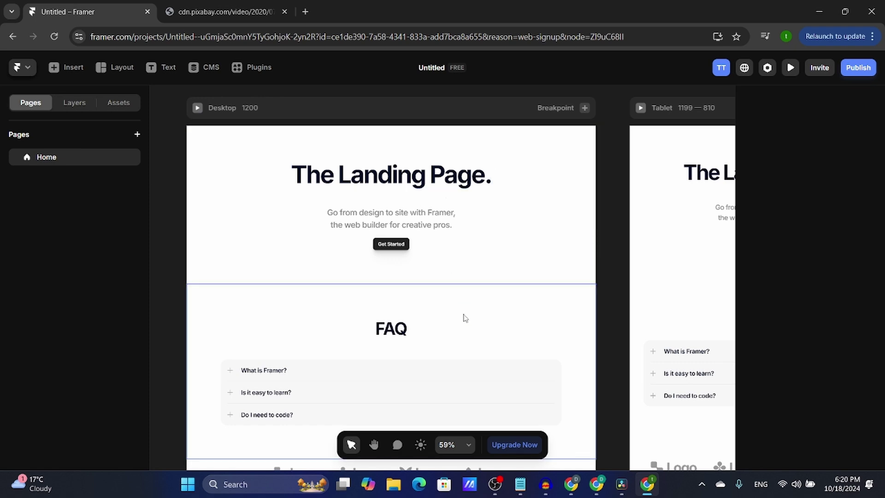
- Place a 400 × 300 Image element on the Desktop frame, below Get Started and above the FAQ
scroll(463, 317, down, 2)
scroll(462, 317, up, 2)
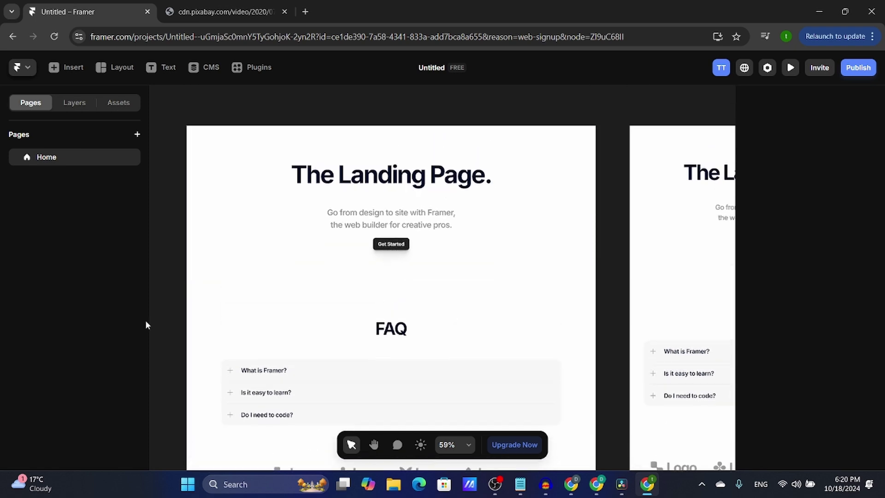
scroll(320, 221, down, 3)
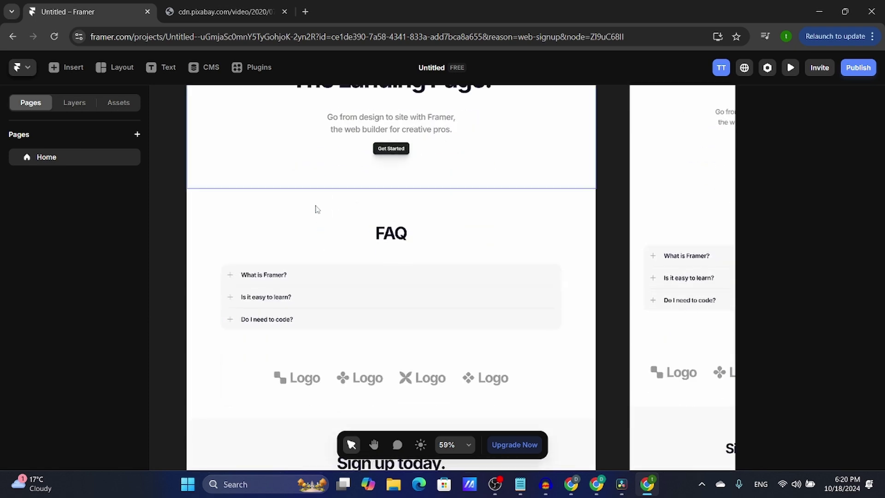
scroll(320, 221, up, 3)
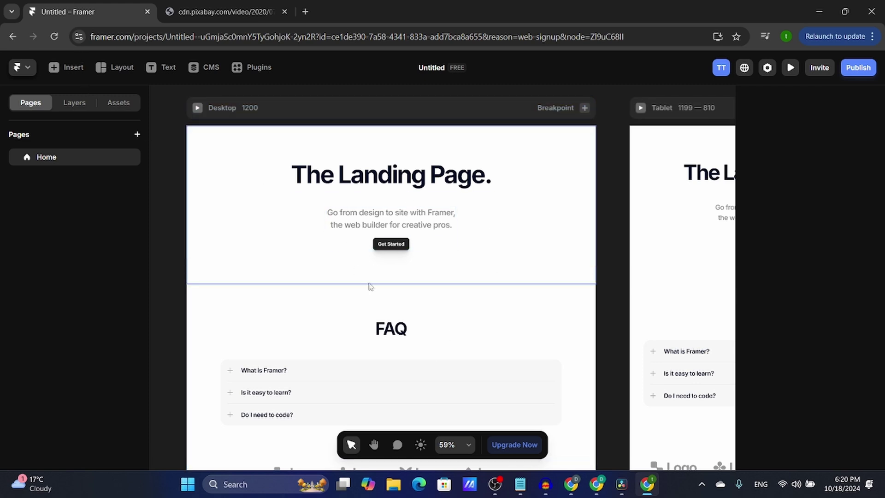
click(62, 69)
scroll(80, 298, up, 1)
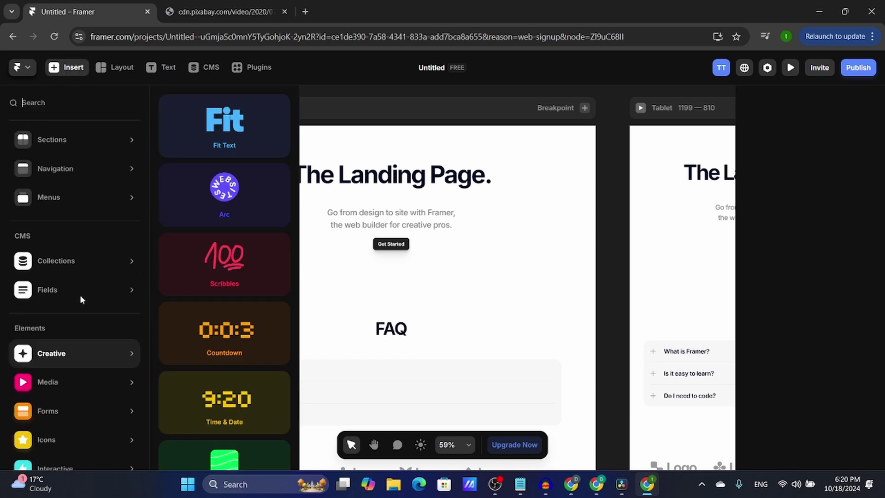
scroll(74, 221, up, 2)
scroll(60, 226, down, 3)
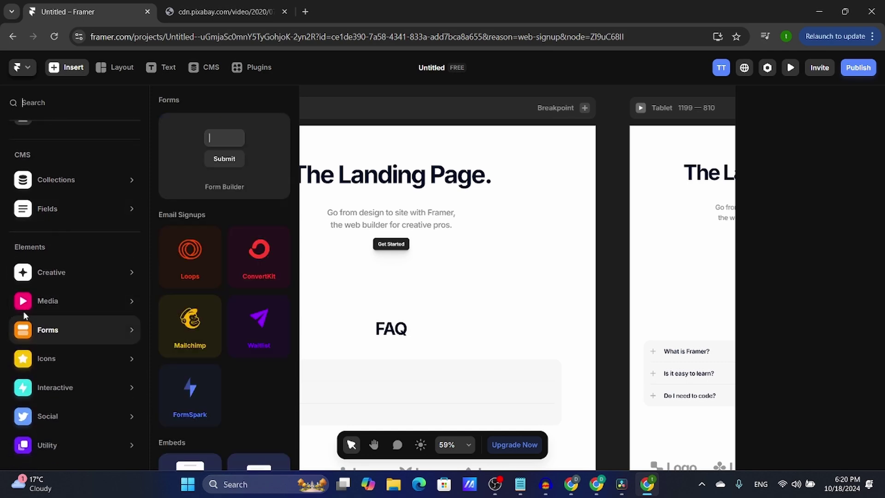
mouse_move(27, 309)
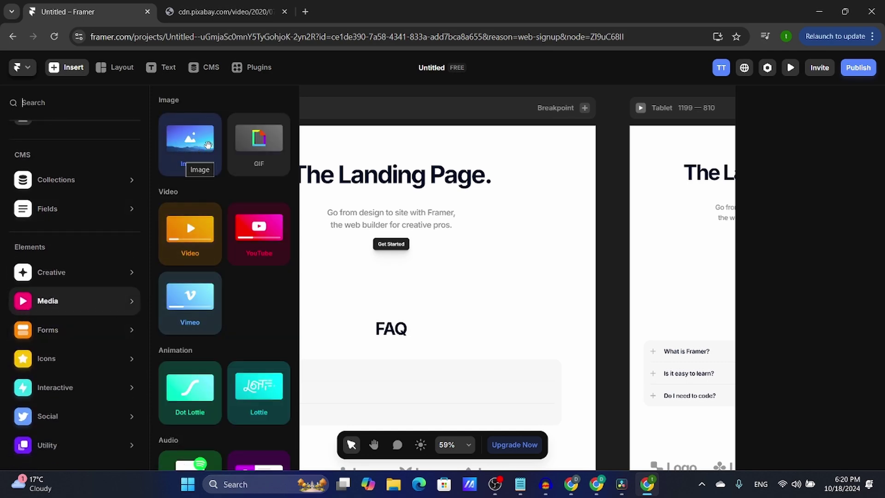
drag(193, 135, 402, 290)
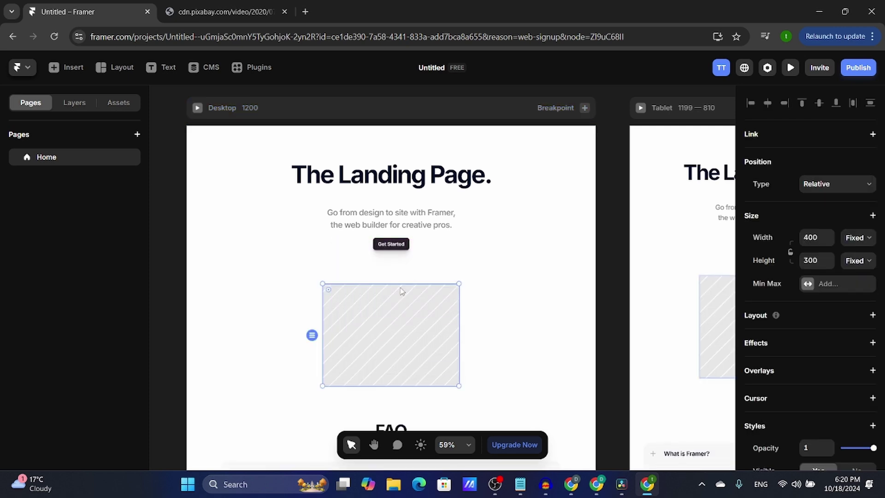
scroll(401, 283, down, 2)
scroll(392, 282, down, 2)
scroll(388, 281, up, 2)
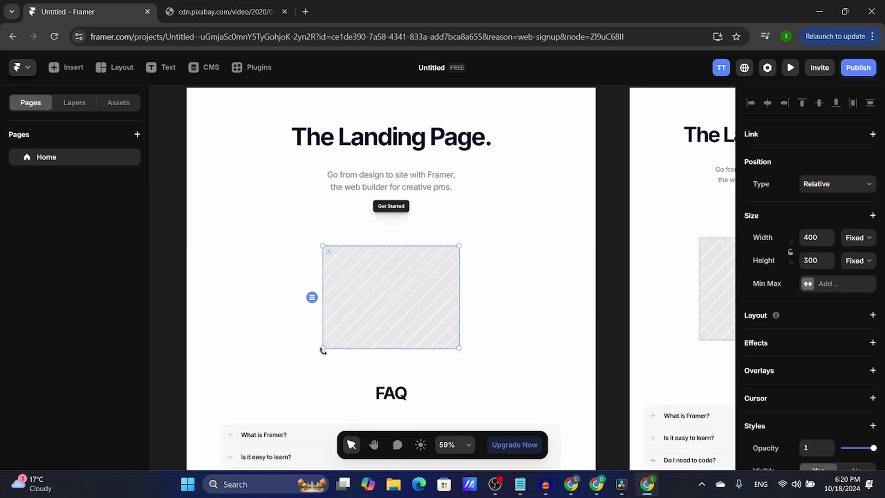
mouse_move(322, 348)
mouse_down()
mouse_move(271, 364)
mouse_move(283, 342)
mouse_move(324, 369)
mouse_move(315, 326)
mouse_move(307, 347)
mouse_move(313, 349)
mouse_up()
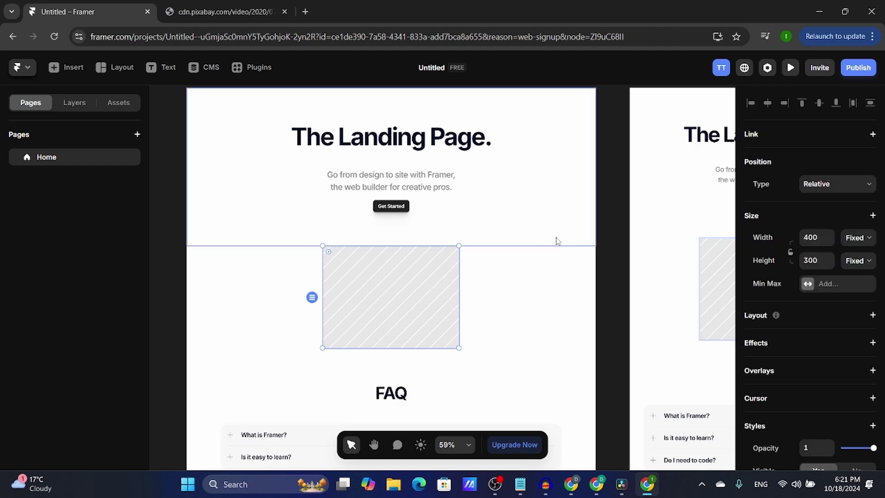
scroll(812, 186, down, 5)
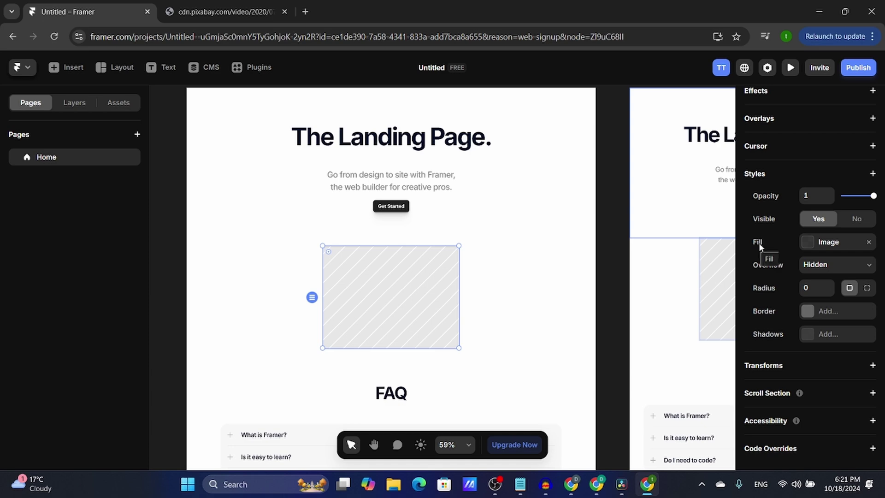
- Set the placeholder's image fill to husky thumbnail.jpg from the Downloads folder
click(825, 250)
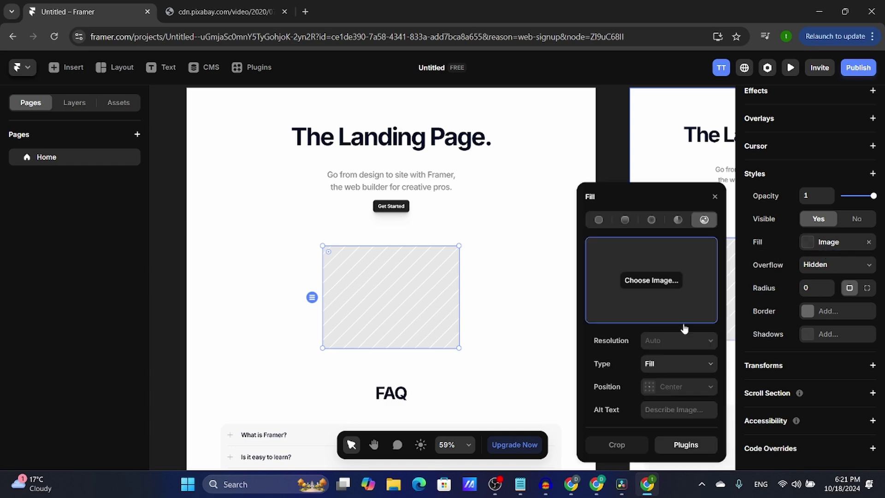
click(657, 283)
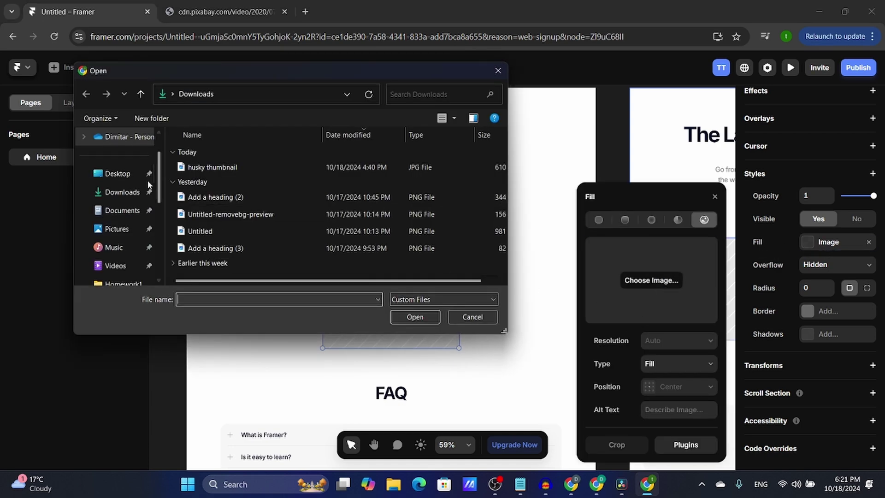
click(117, 173)
click(114, 198)
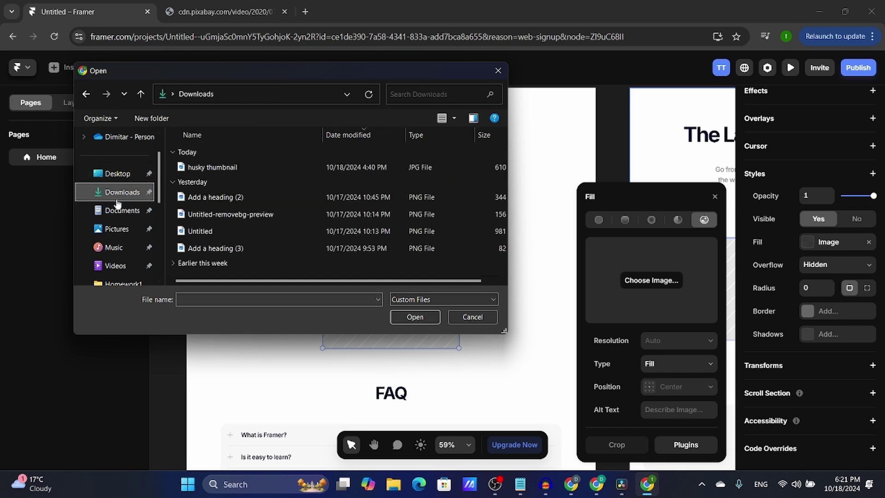
double_click(219, 169)
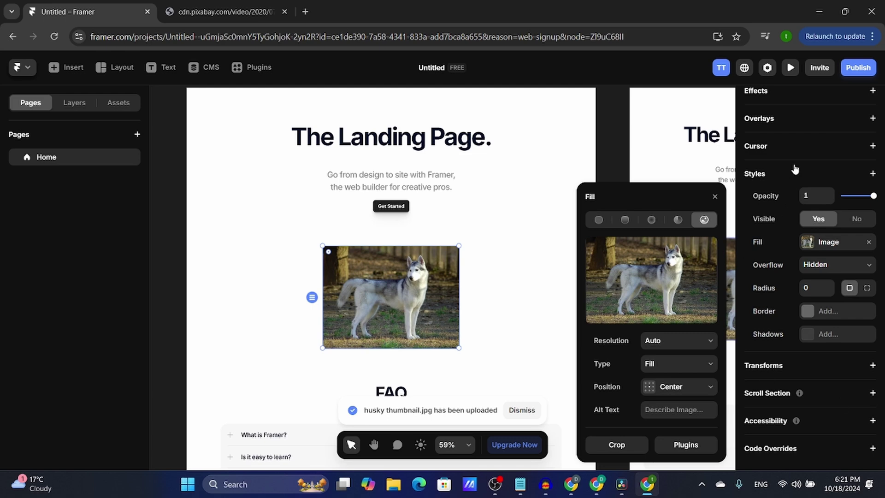
- Keep the husky fill at Auto resolution and Fill type, then bring up its Crop Image window
click(823, 175)
key(Escape)
click(670, 341)
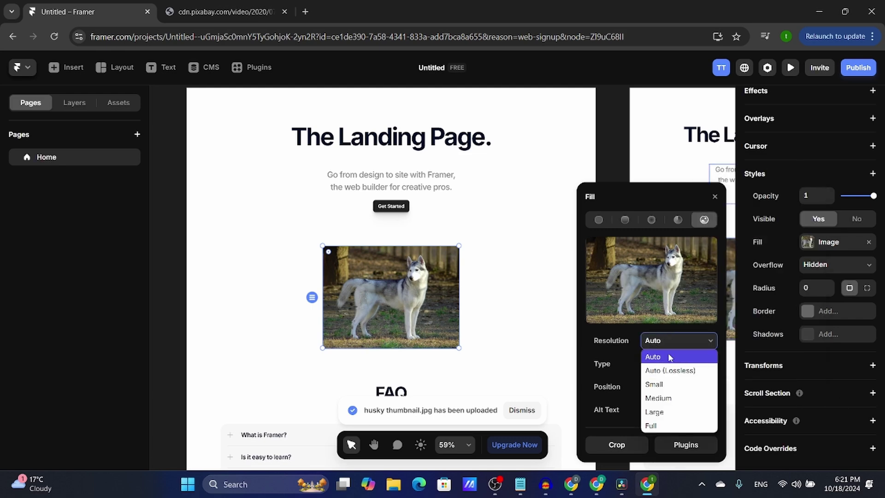
click(670, 356)
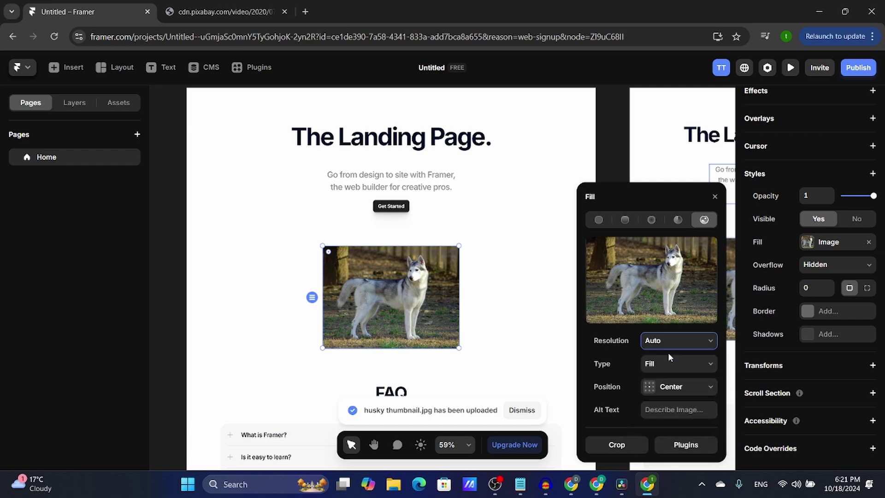
click(661, 365)
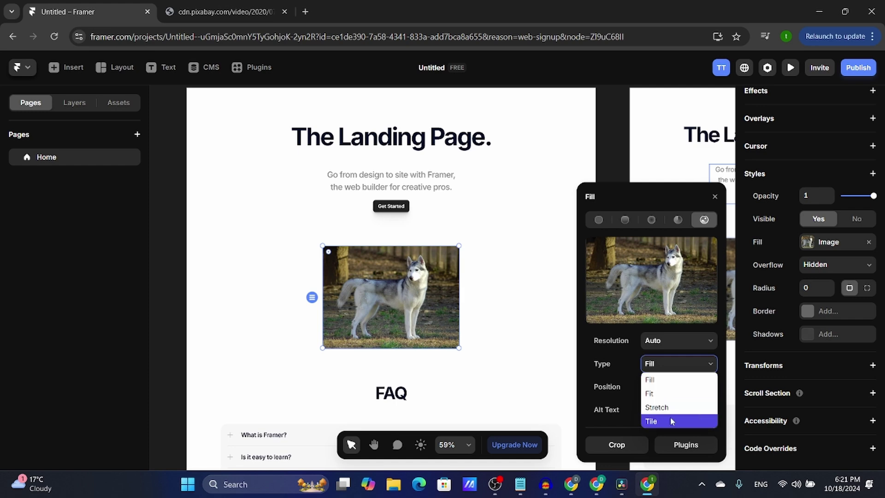
click(677, 364)
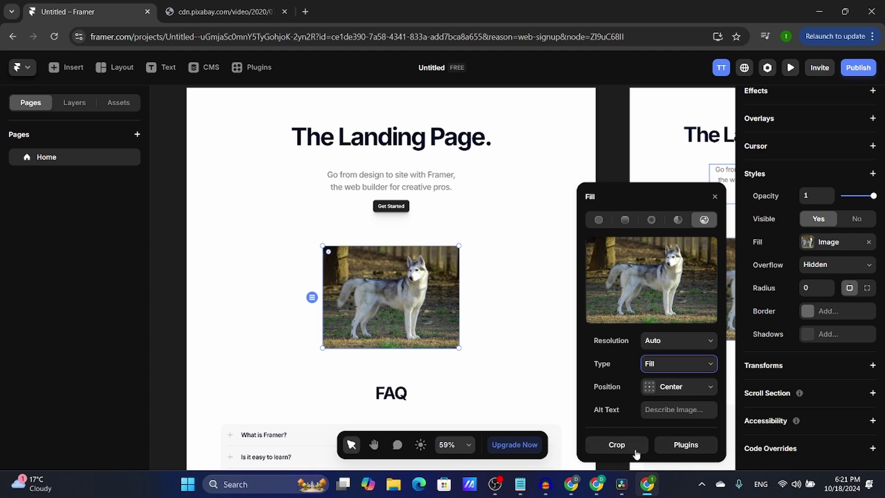
click(618, 446)
- Dismiss the Crop Image dialog and Fill popover without cropping the husky photo
drag(248, 131, 160, 82)
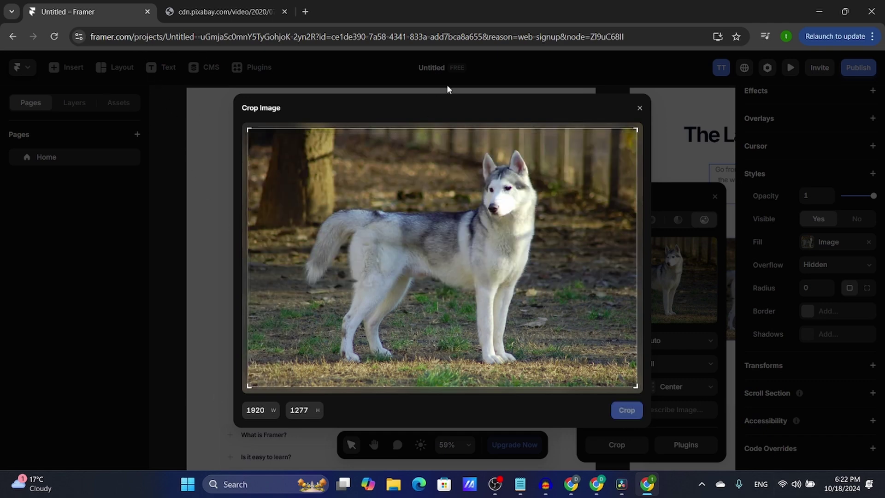
click(641, 108)
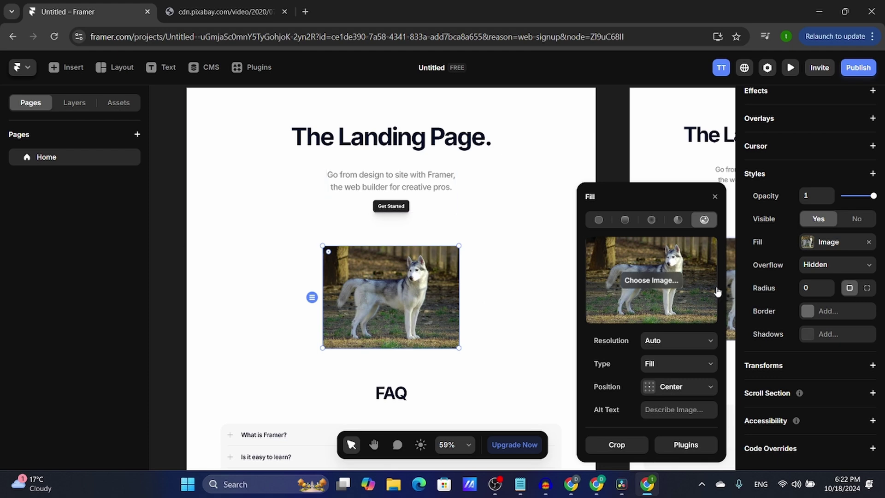
click(714, 197)
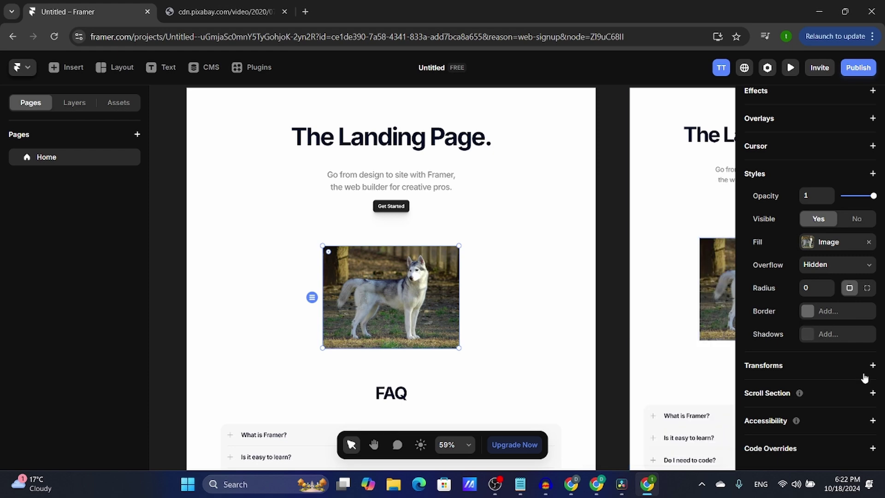
- Briefly raise the husky image's radius, then switch to separate per-corner radii, all 0
click(834, 284)
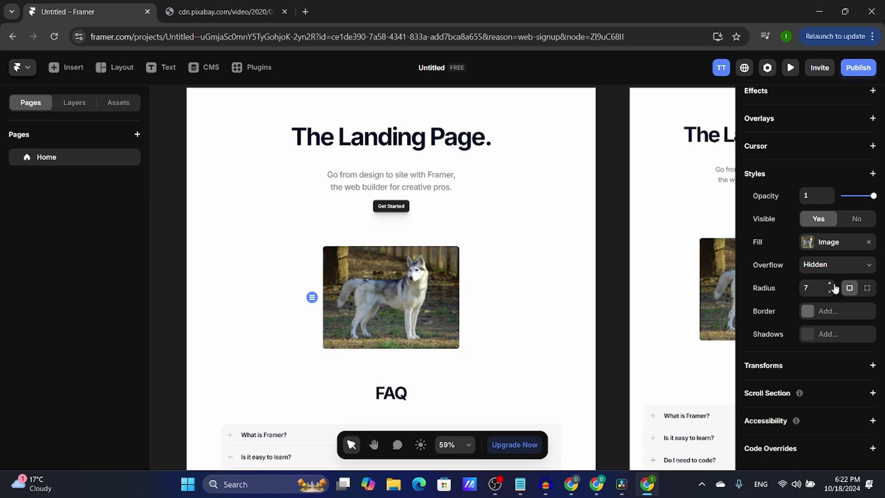
drag(835, 287, 836, 288)
scroll(374, 320, up, 10)
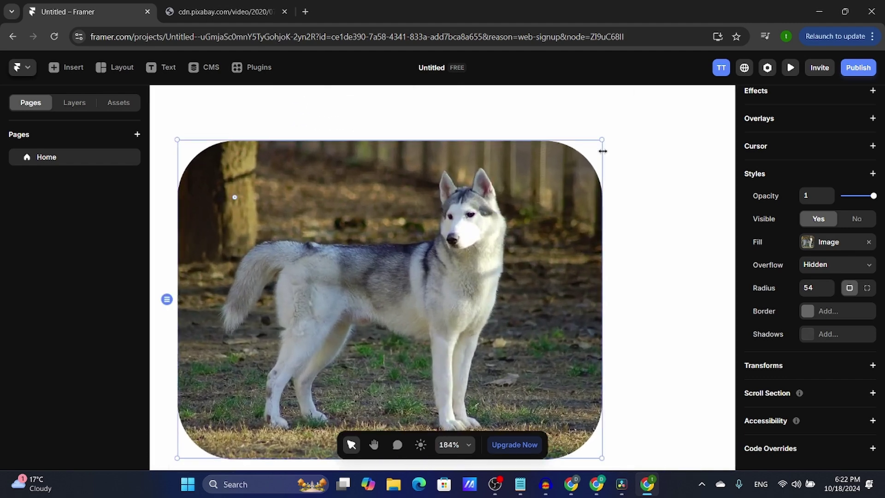
scroll(369, 282, down, 1)
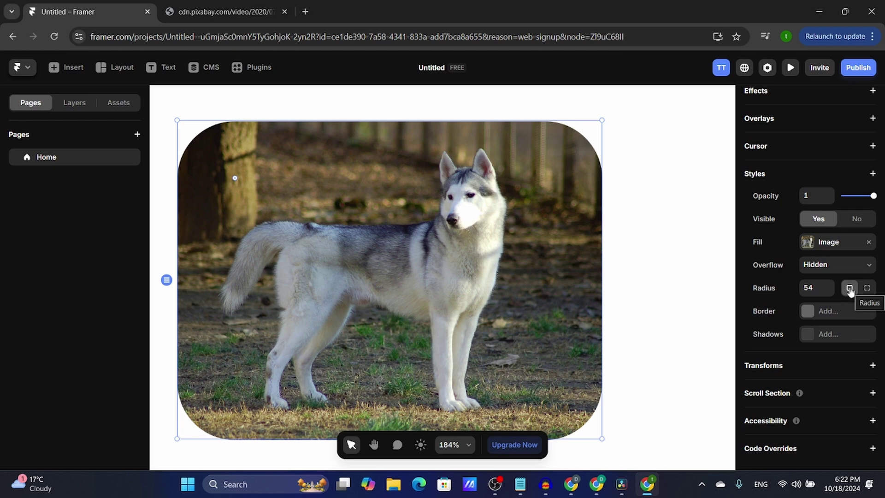
click(866, 288)
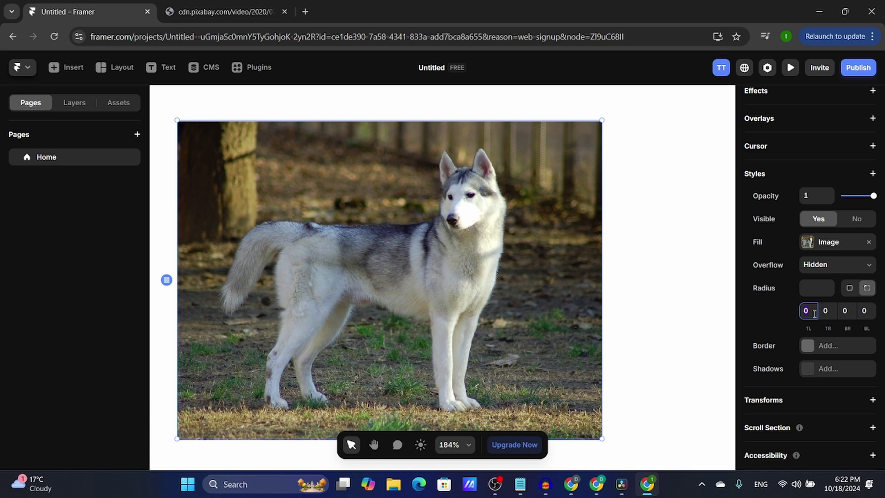
- Set the top-left and bottom-right corner radii to 50 for a leaf-shaped husky image
text(0)
click(846, 310)
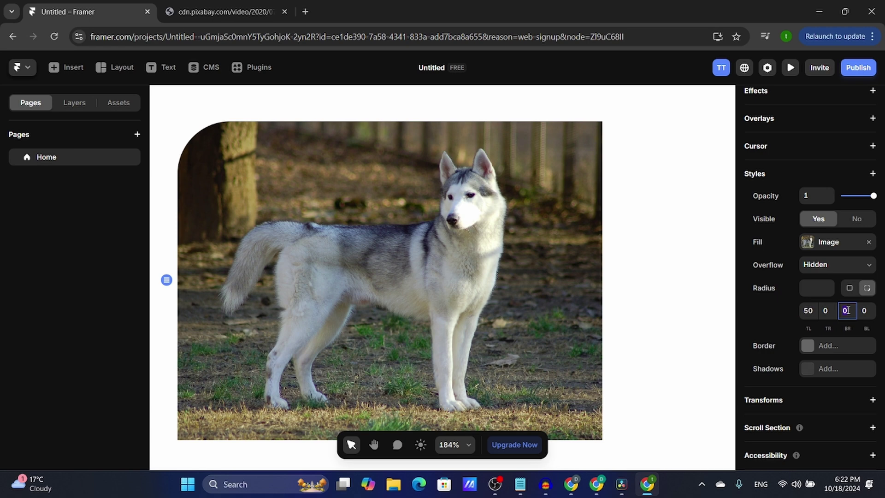
text(5)
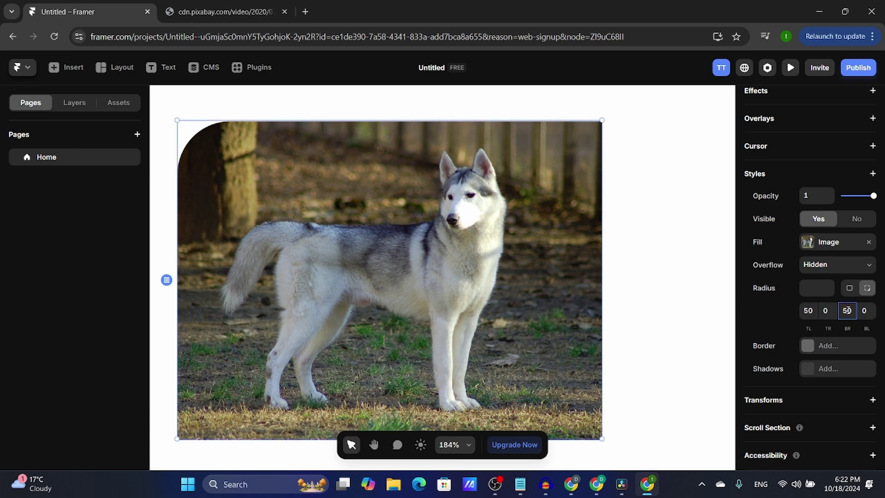
key(Return)
click(282, 206)
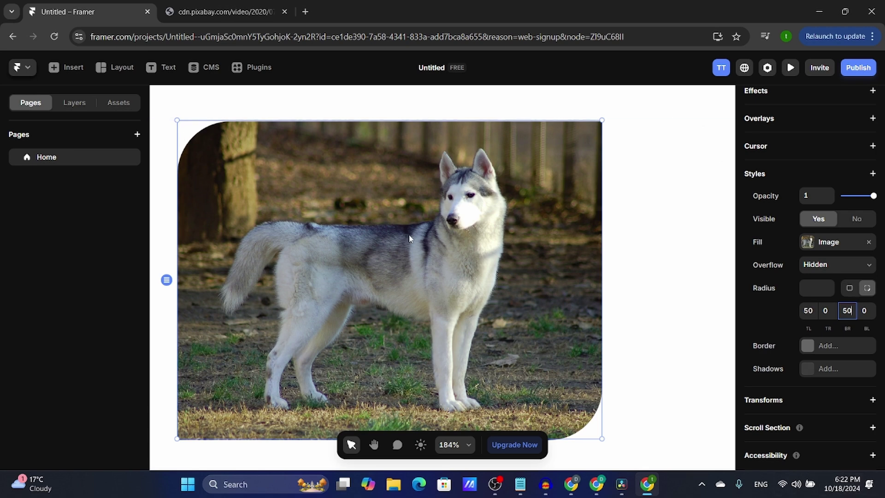
scroll(448, 207, down, 5)
scroll(223, 157, down, 1)
click(374, 445)
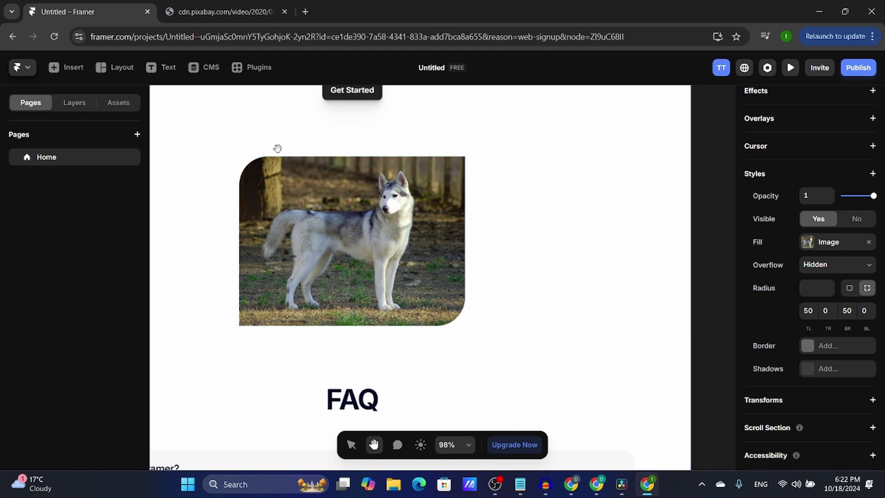
drag(292, 158, 370, 232)
scroll(439, 175, down, 4)
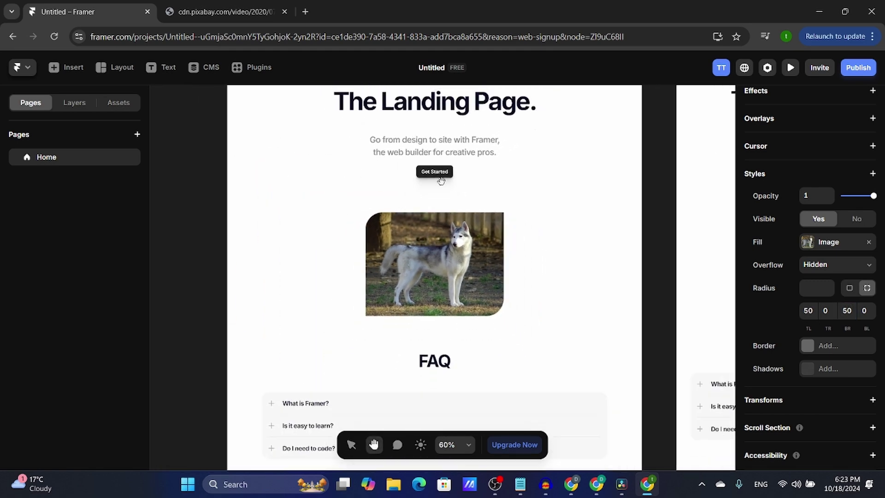
scroll(461, 208, up, 2)
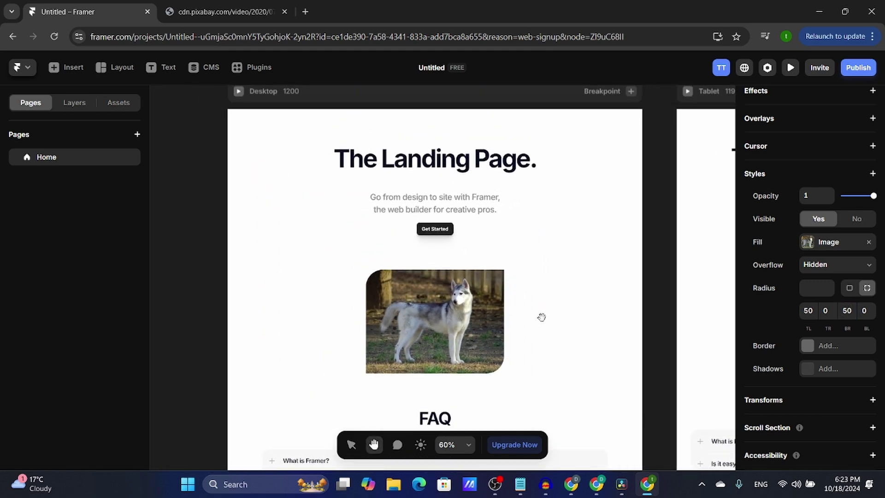
click(815, 270)
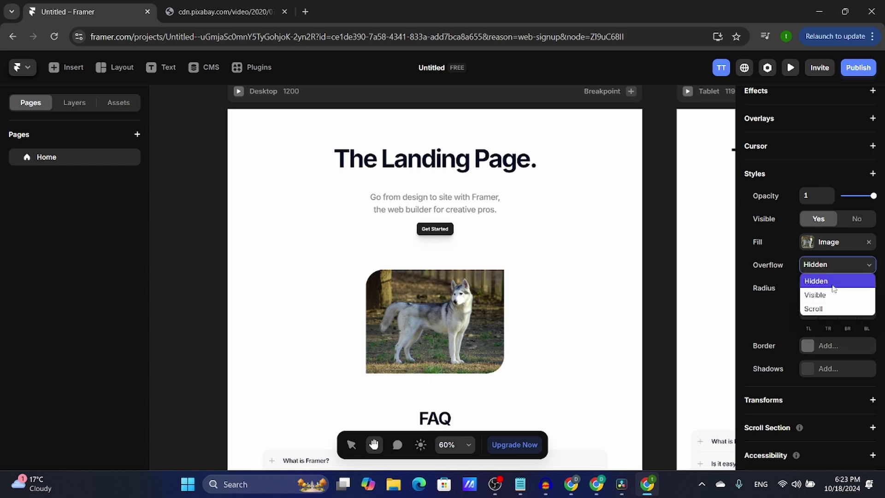
click(833, 298)
click(833, 267)
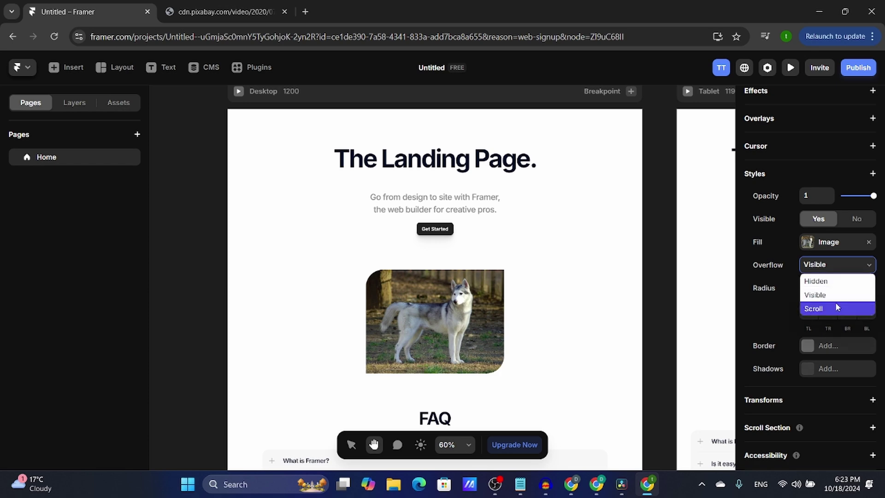
click(837, 309)
click(817, 281)
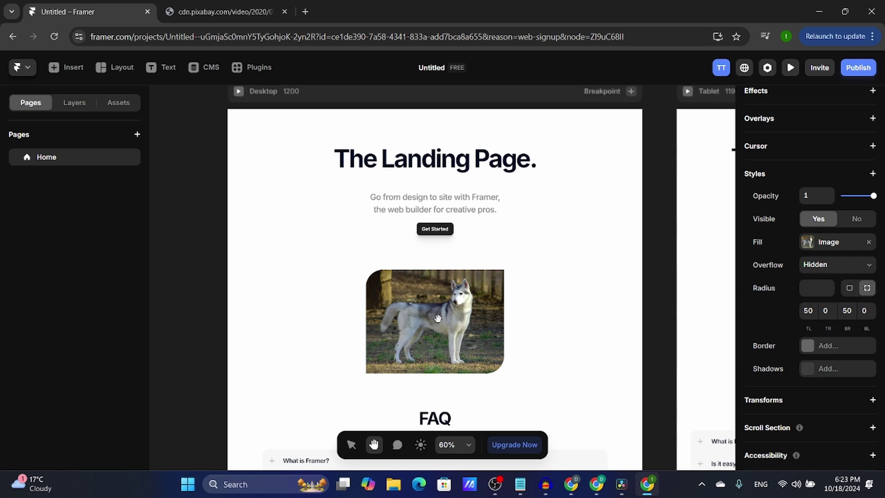
- Add a border to the husky image and set its colour to red #FF0000
click(835, 306)
click(811, 348)
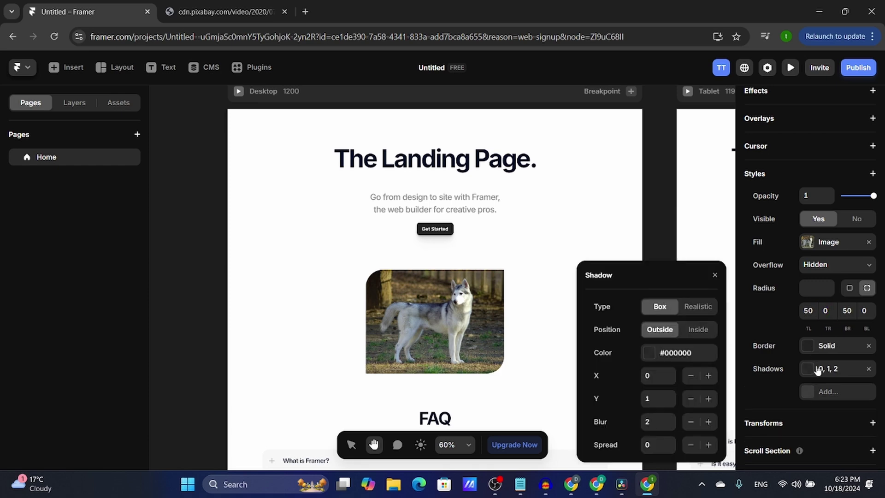
click(815, 347)
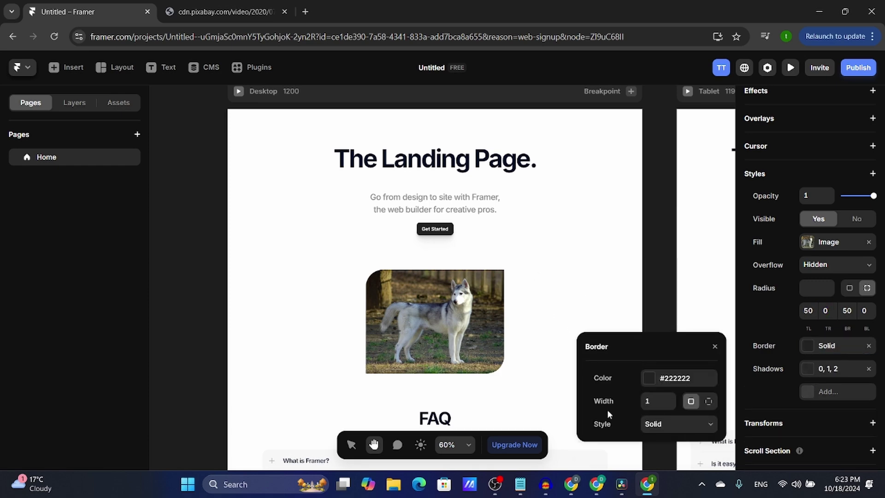
click(649, 379)
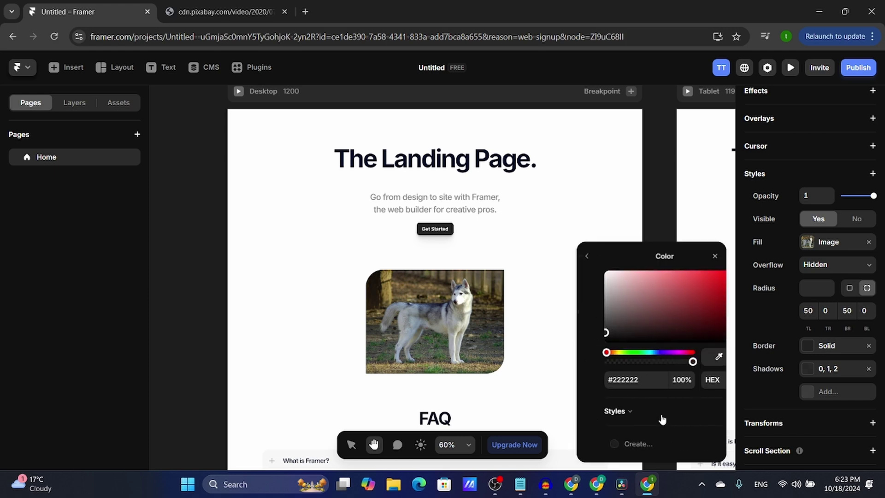
mouse_move(615, 329)
mouse_down()
mouse_move(621, 314)
mouse_move(717, 272)
mouse_up()
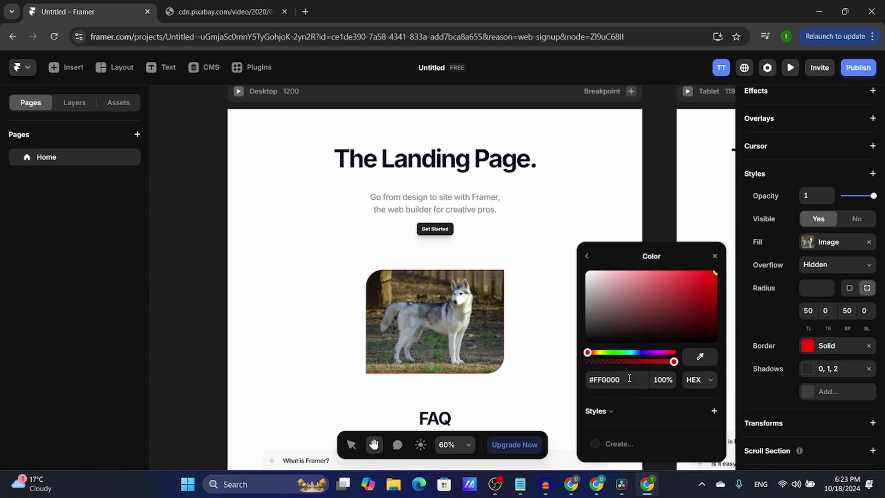
click(711, 410)
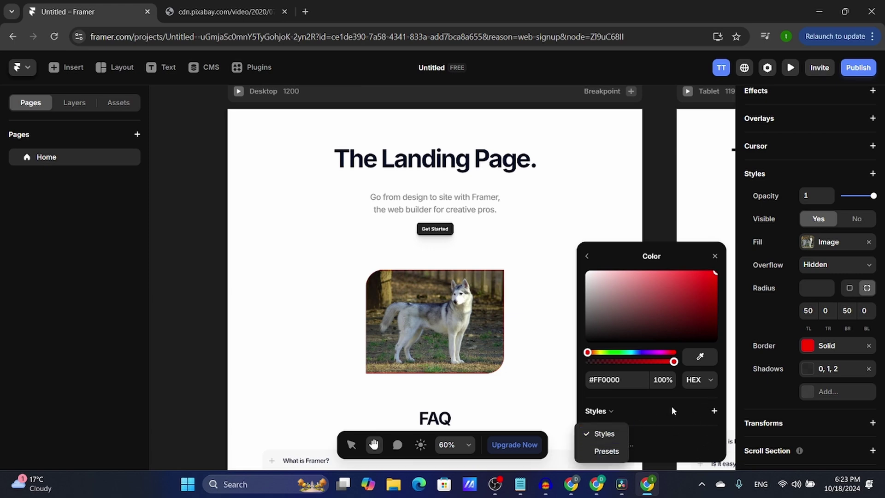
click(674, 422)
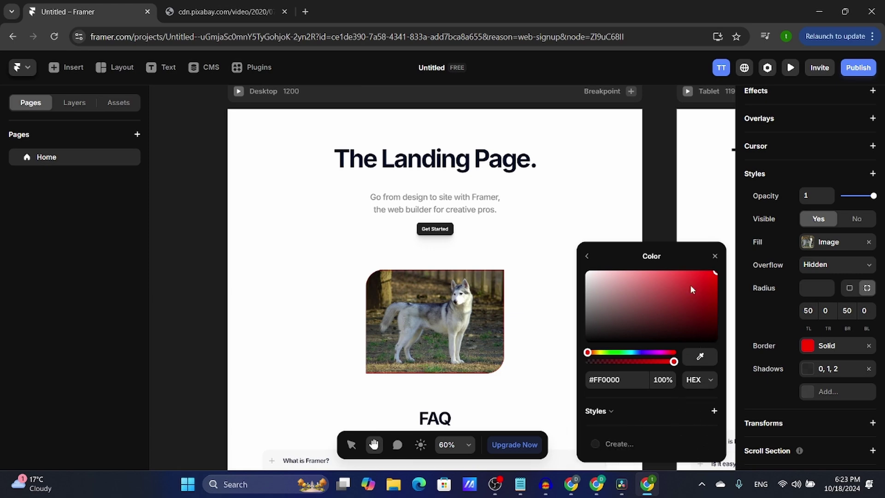
click(587, 257)
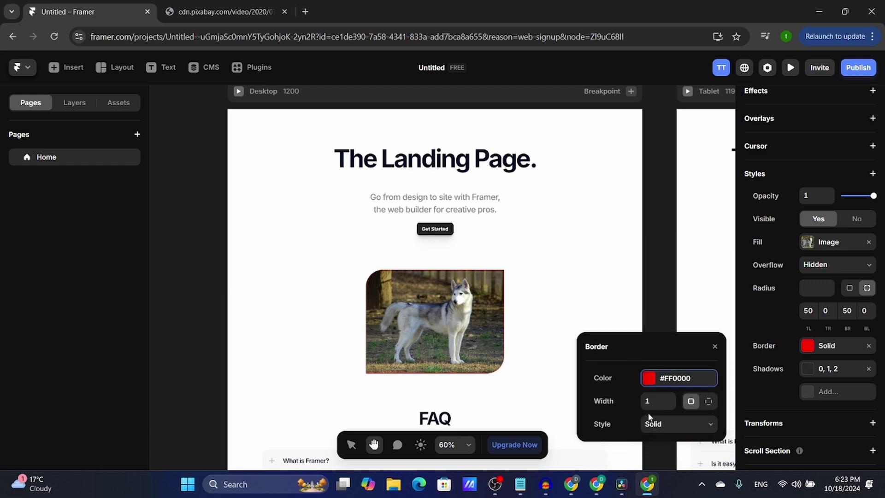
- Try a 15-width dashed border, then undo back to a thin solid red border
click(669, 399)
text(1)
key(Return)
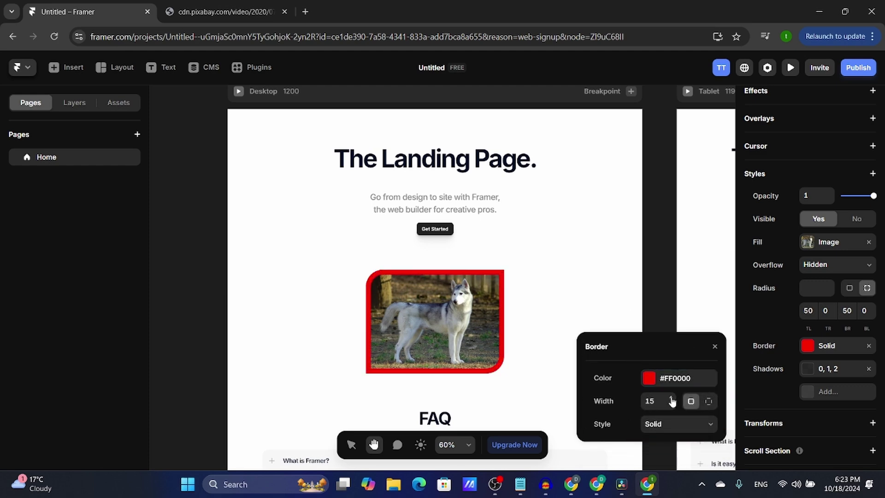
click(669, 423)
click(671, 387)
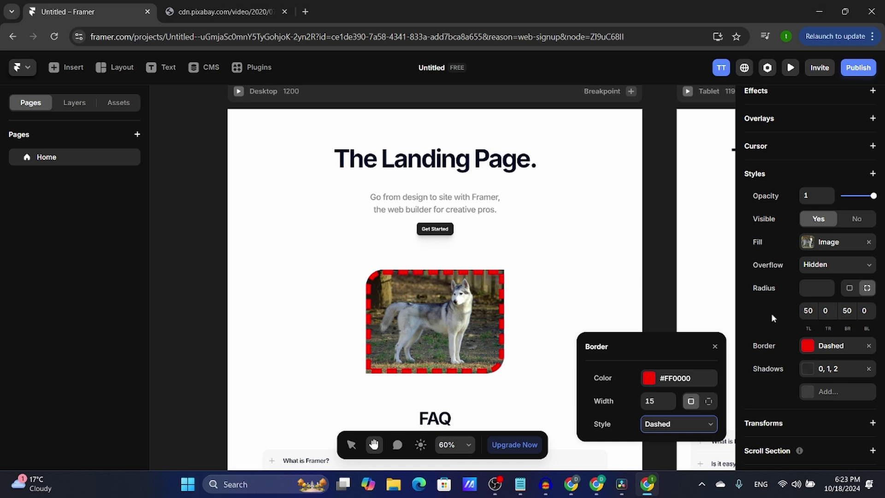
click(758, 376)
key(ctrl+z)
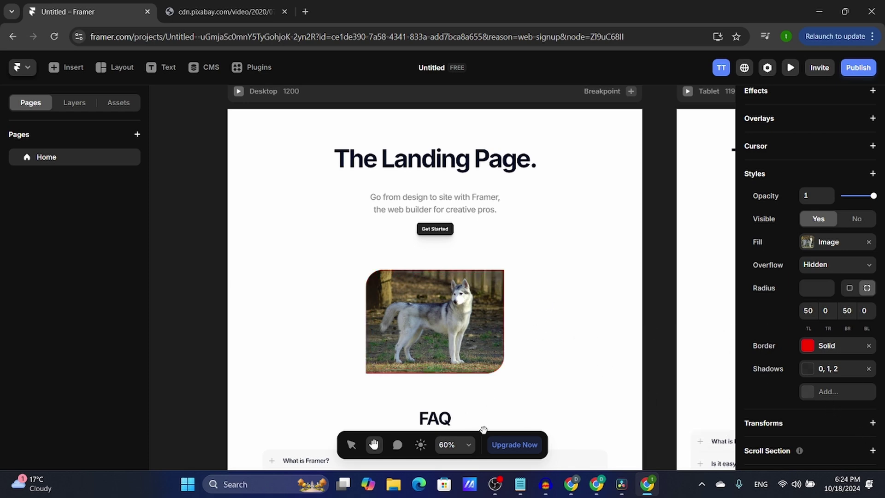
- Compare Box and Realistic shadow types, leaving a Realistic shadow (Y 10, diffusion 0.25, focus 0.5)
click(819, 369)
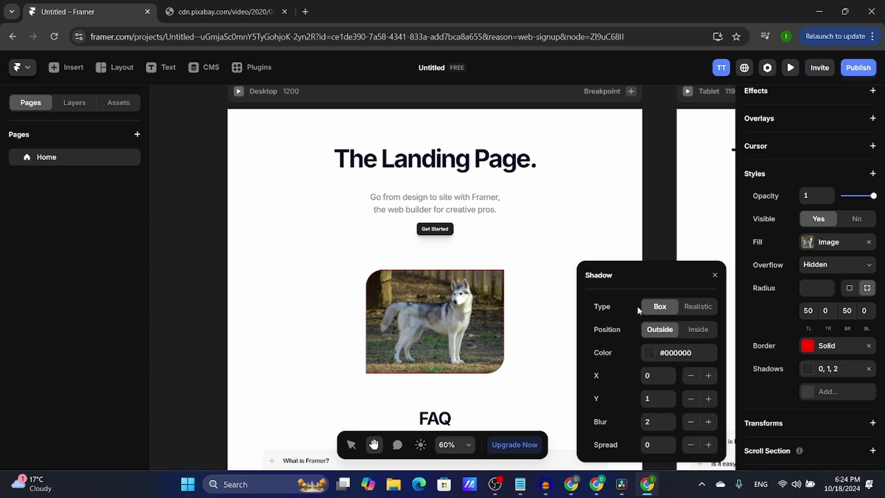
click(697, 307)
click(660, 309)
key(ctrl+z)
click(667, 310)
click(697, 310)
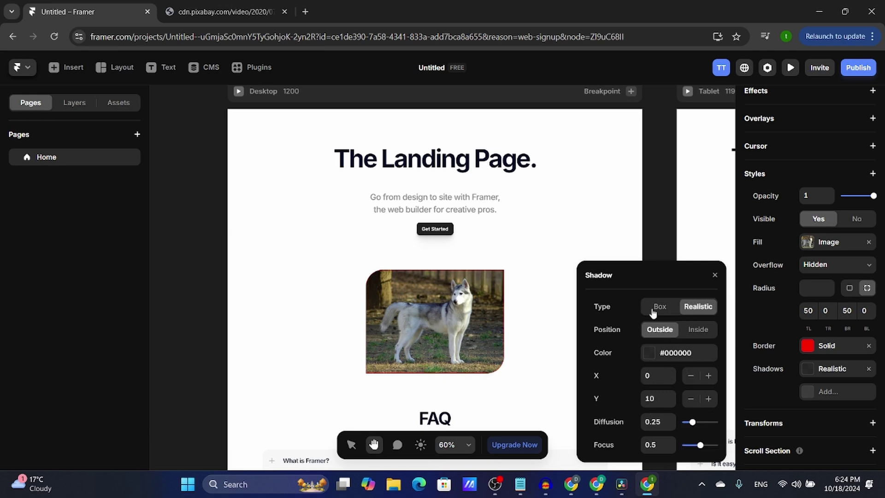
click(658, 306)
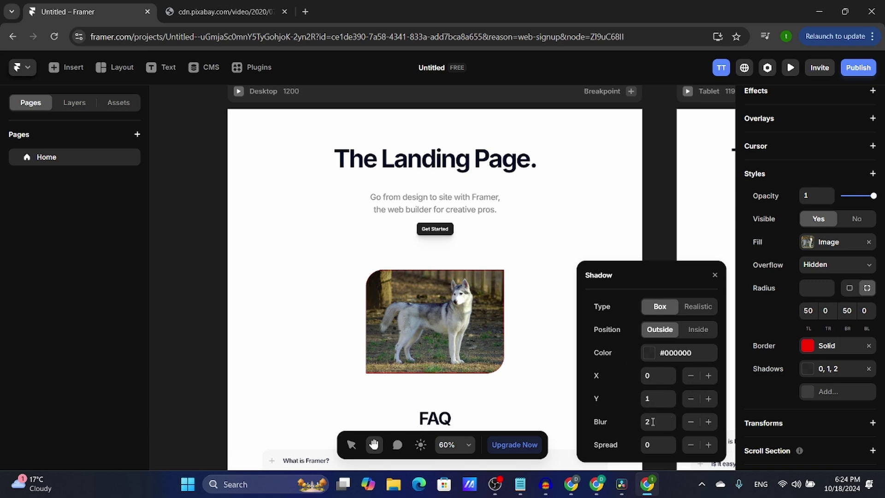
click(698, 306)
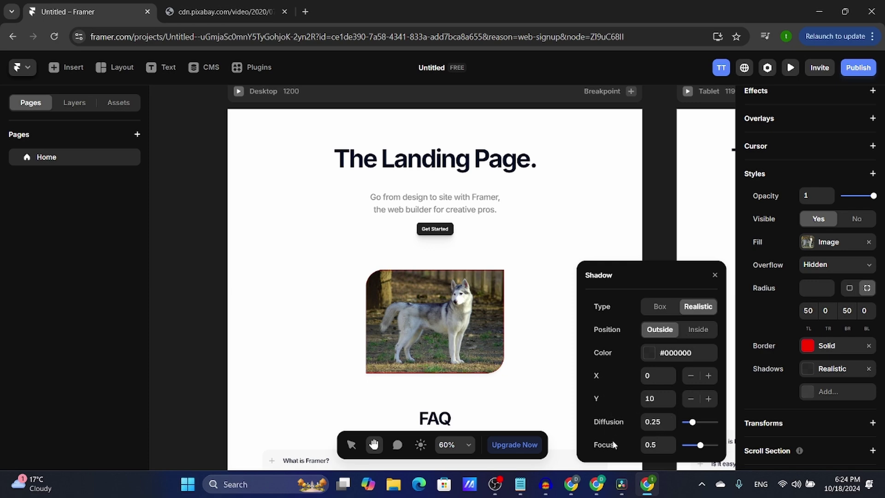
click(716, 275)
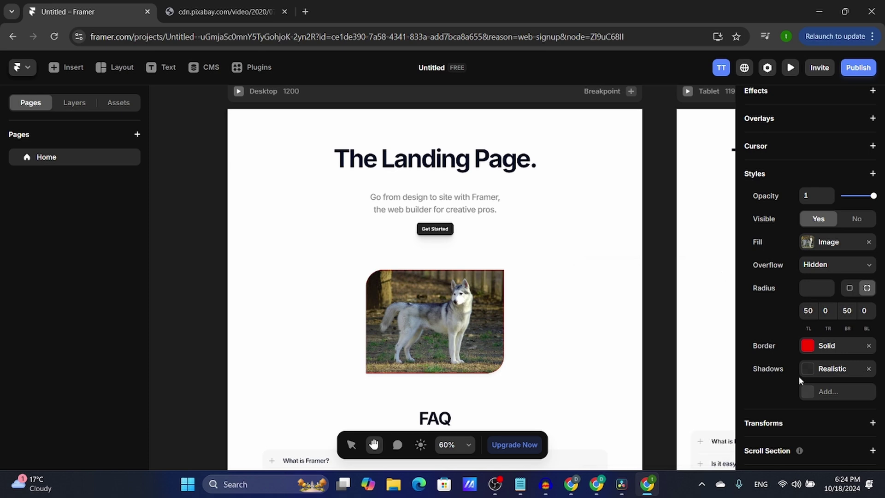
click(869, 369)
click(868, 347)
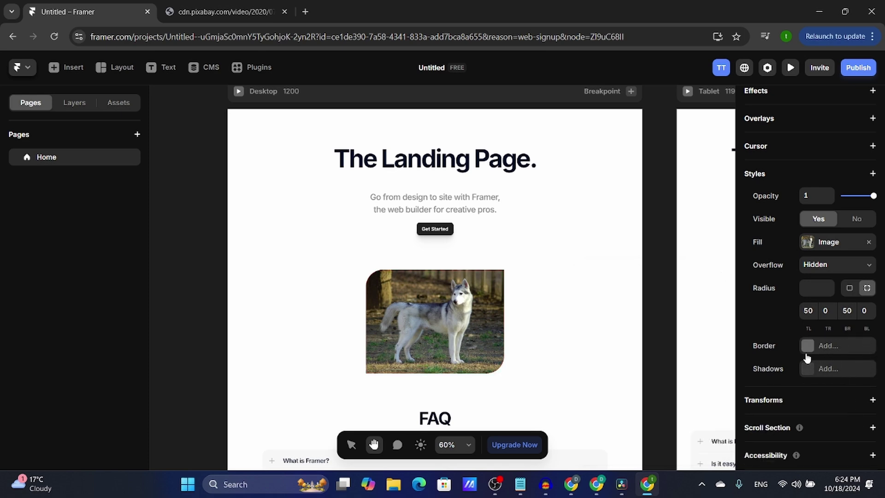
scroll(780, 332, up, 1)
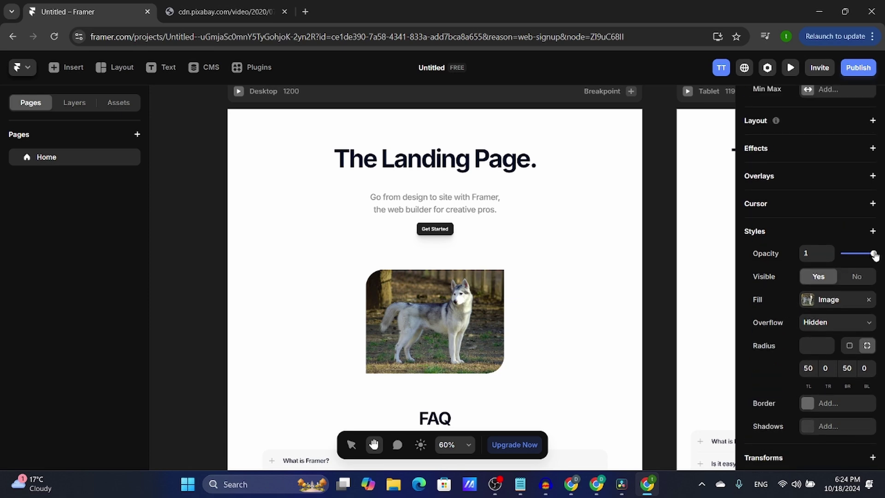
mouse_move(875, 256)
mouse_down()
mouse_move(843, 256)
mouse_move(881, 263)
mouse_up()
scroll(784, 323, up, 3)
scroll(798, 364, down, 1)
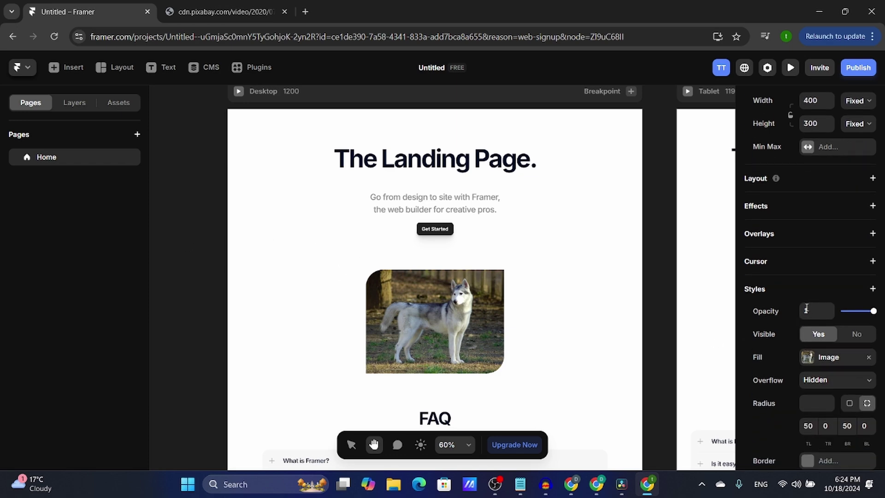
mouse_move(872, 311)
mouse_down()
mouse_move(864, 313)
mouse_move(875, 311)
mouse_up()
scroll(838, 307, up, 3)
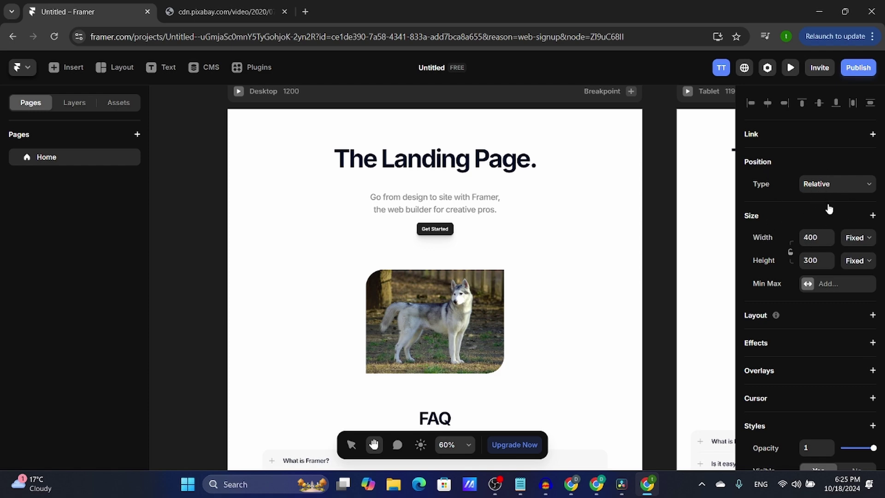
click(832, 185)
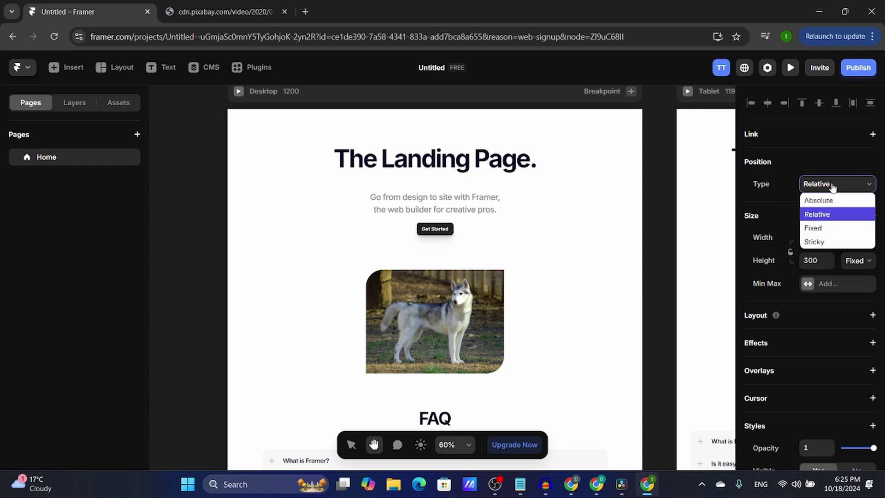
click(832, 185)
click(821, 236)
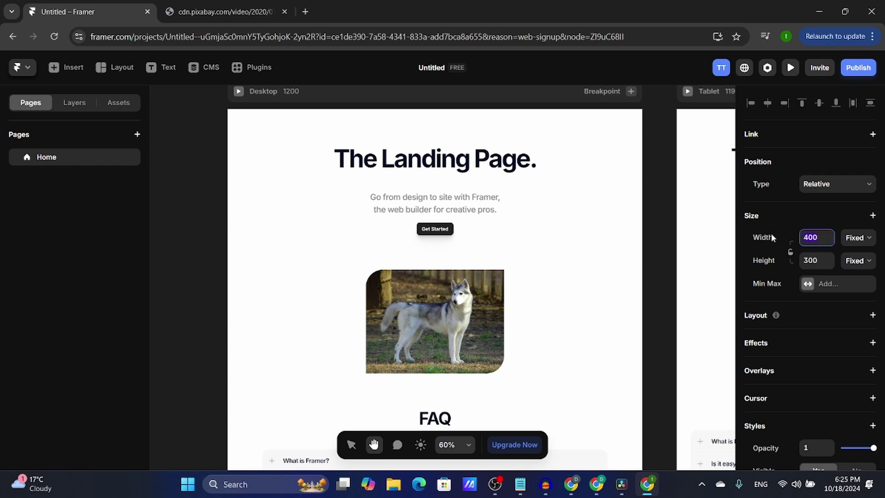
click(872, 216)
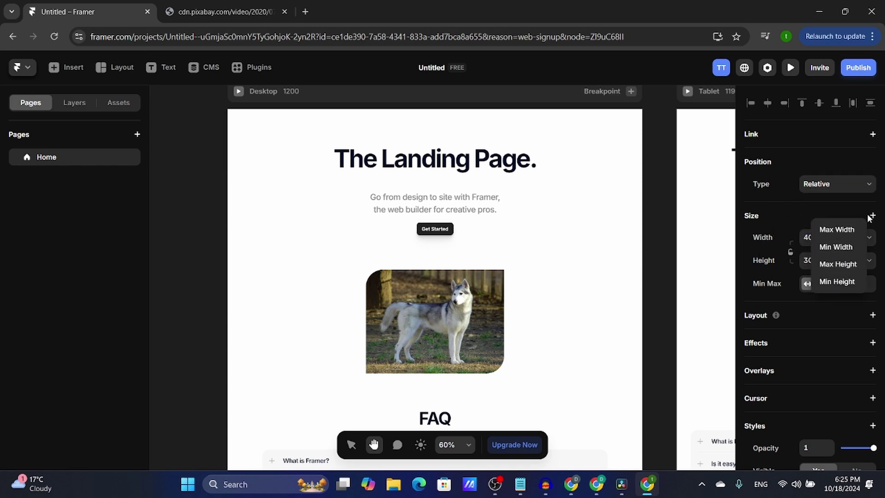
click(848, 234)
click(871, 215)
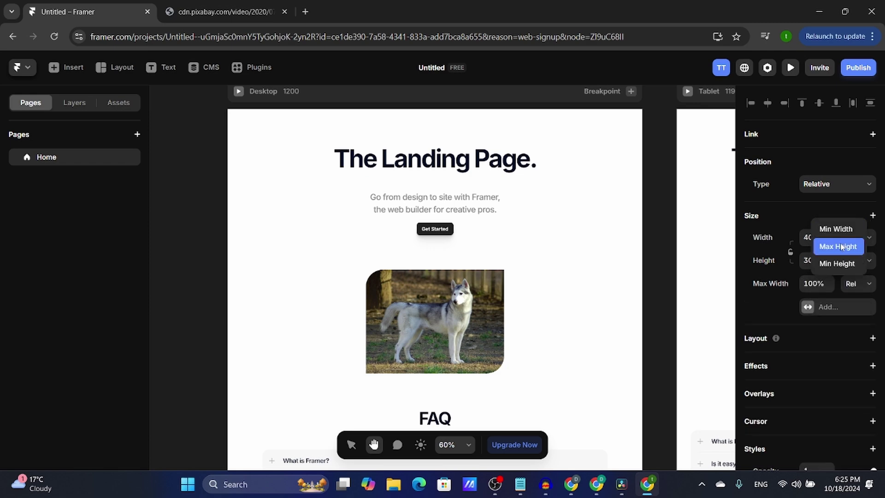
click(843, 246)
click(873, 215)
click(867, 224)
click(873, 215)
click(844, 240)
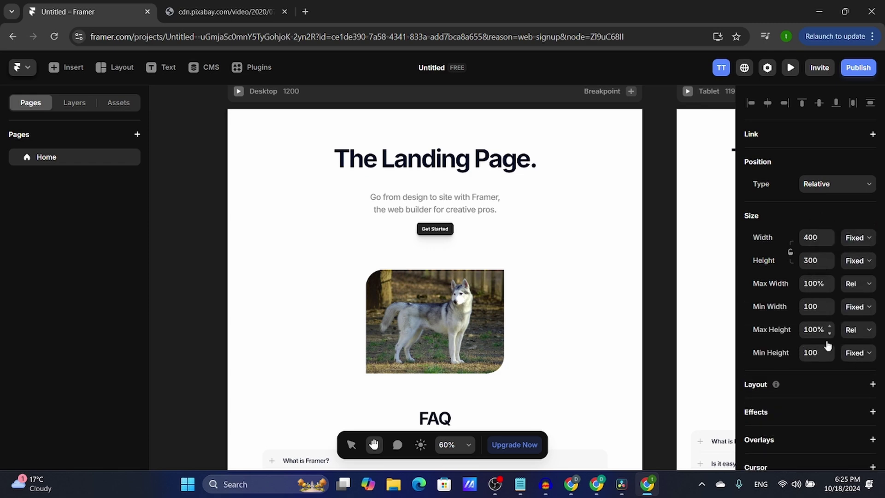
click(815, 242)
click(864, 240)
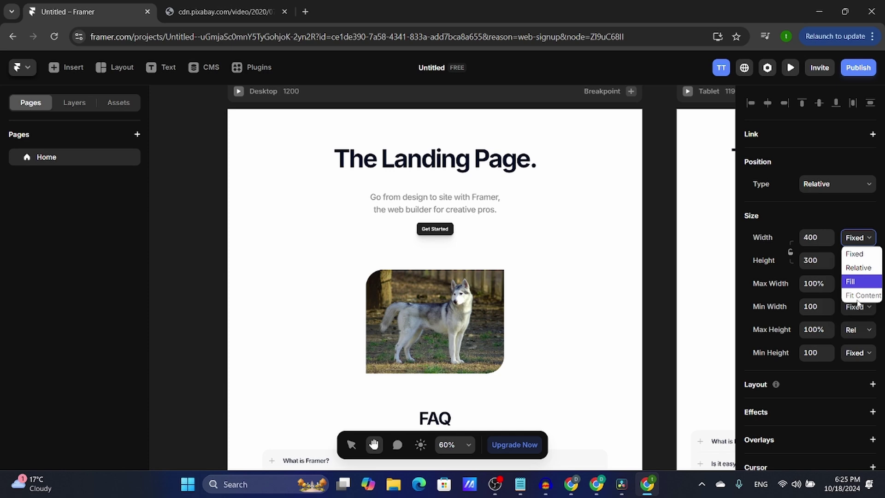
click(860, 238)
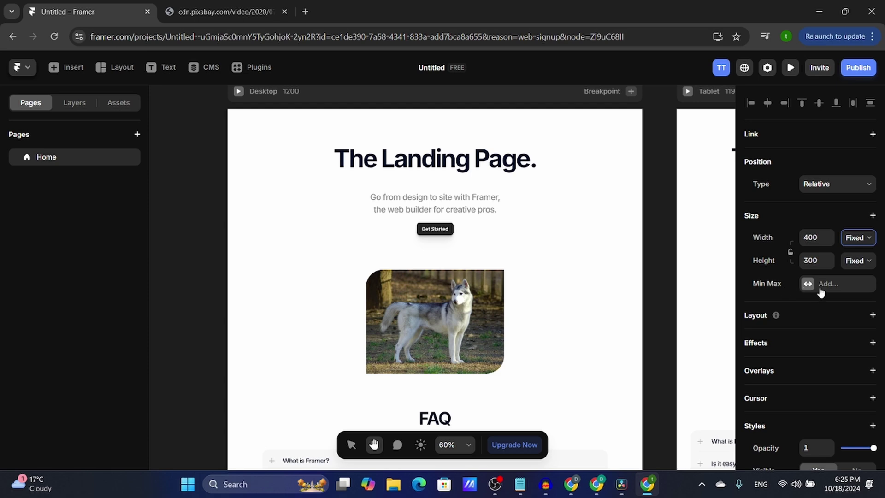
- Give the husky image a fixed Size of Width 700 and Height 400
click(821, 242)
text(700)
click(815, 259)
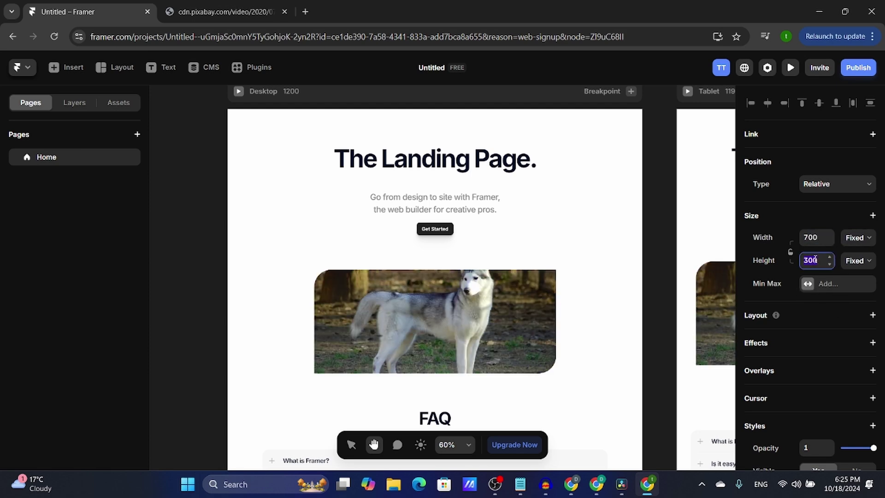
text(400)
key(Return)
scroll(468, 263, down, 2)
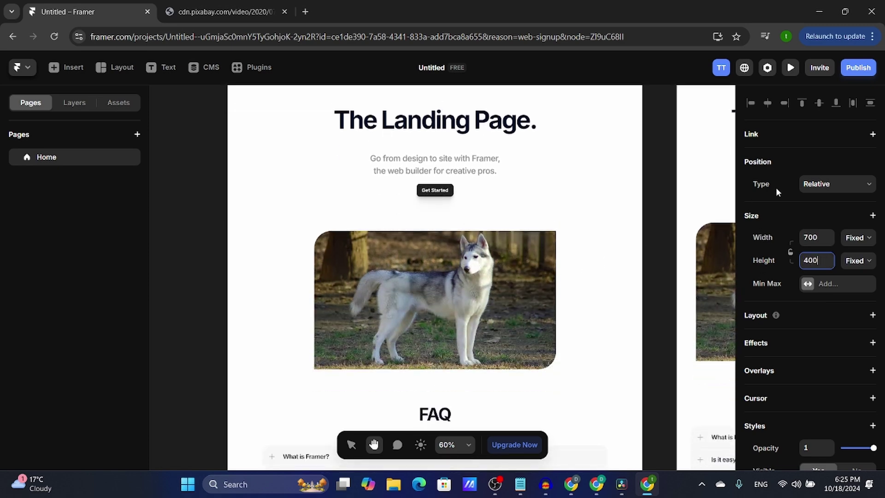
scroll(828, 193, down, 1)
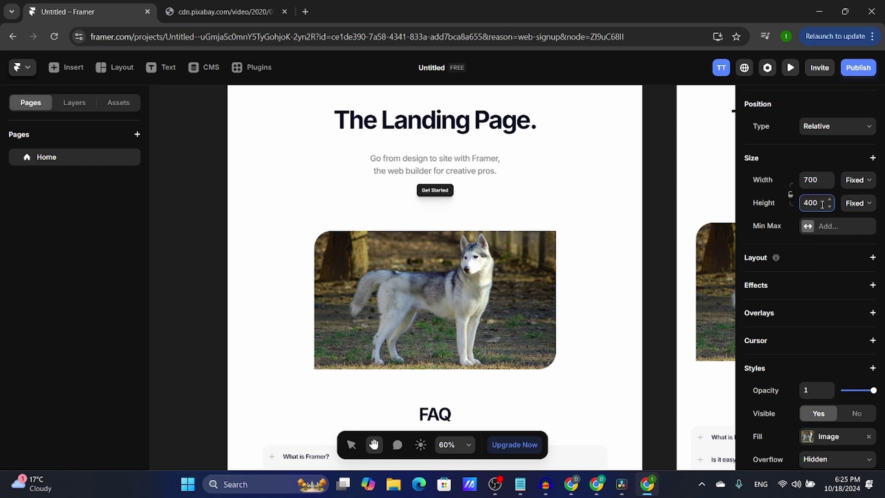
scroll(828, 208, up, 2)
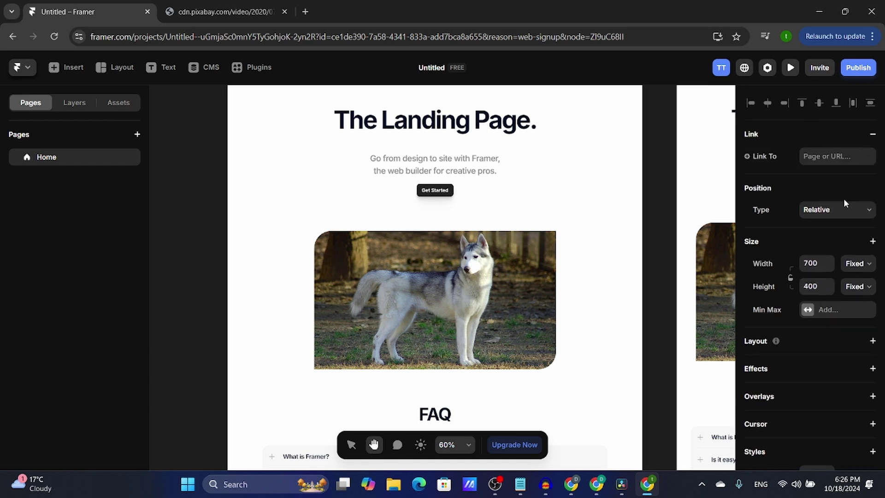
- Paste the Pixabay husky video URL (large.mp4) into Link To, keeping New Tab set to Yes
click(818, 158)
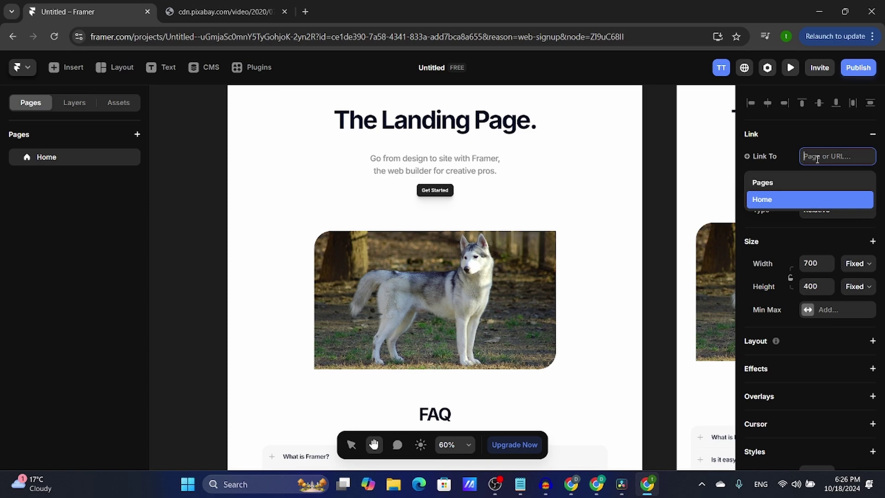
click(233, 12)
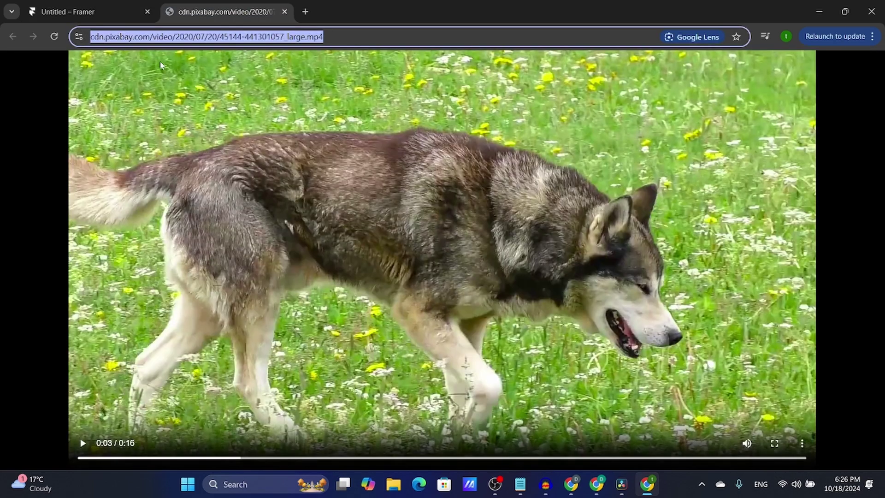
click(74, 11)
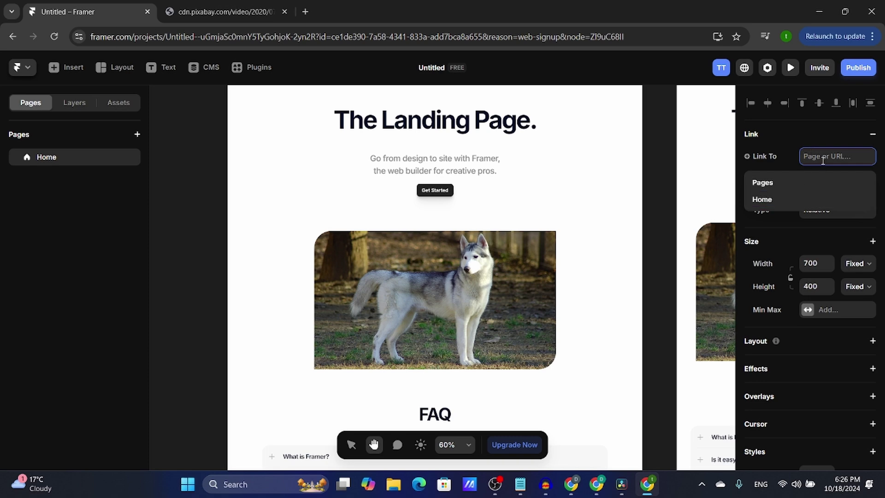
key(ctrl+v)
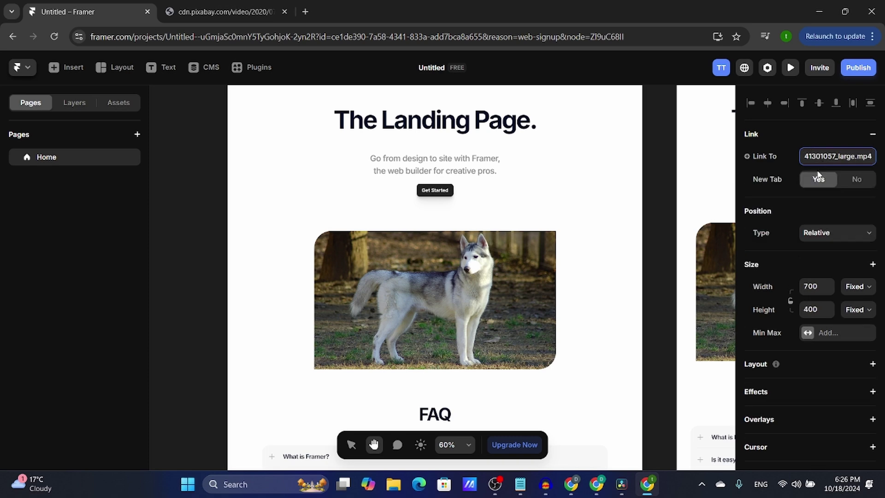
click(820, 181)
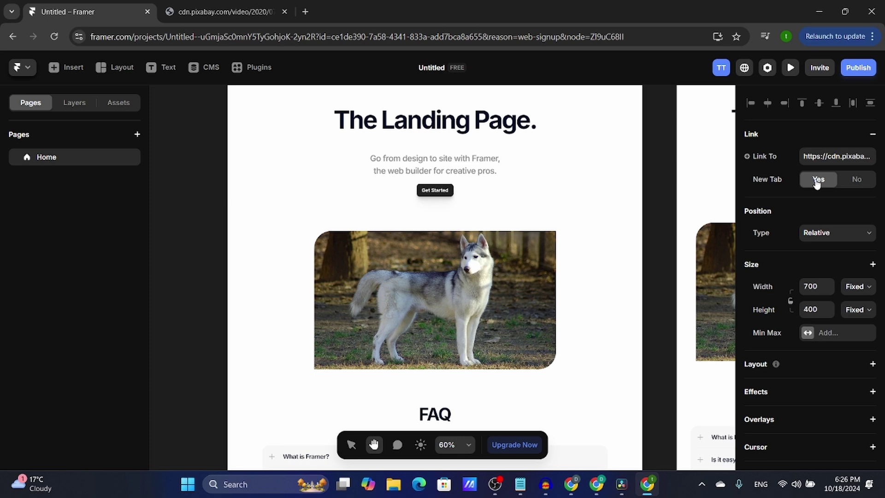
click(243, 9)
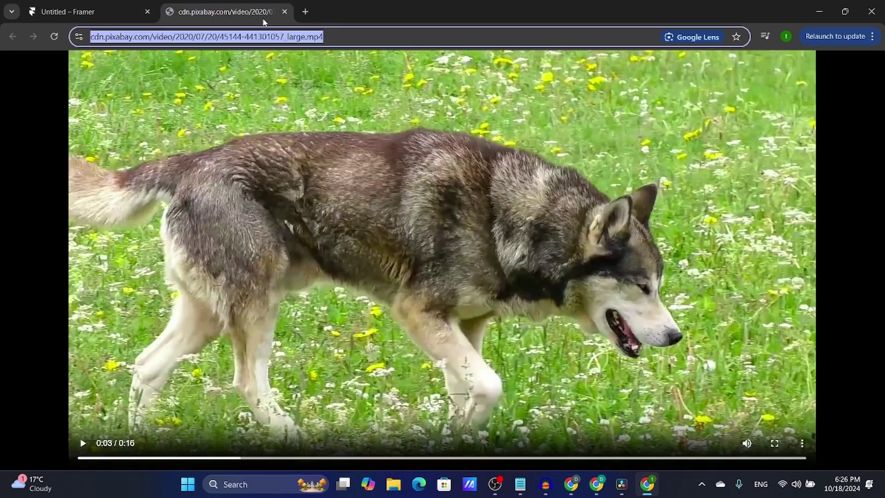
click(87, 12)
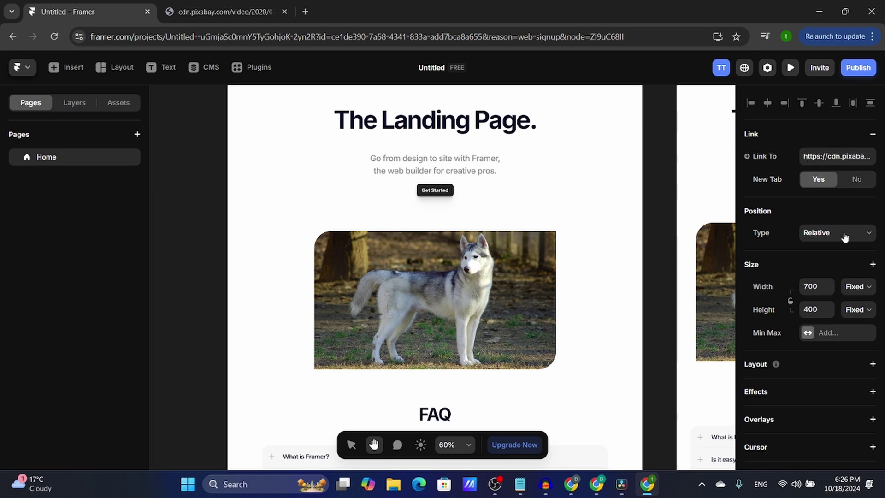
- Preview the page and confirm the husky image opens the Pixabay video in a new tab, then pause it
click(790, 68)
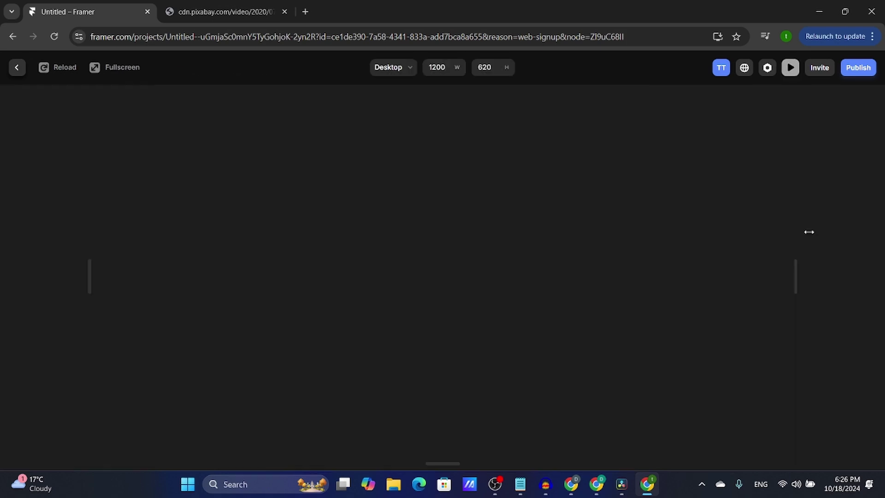
scroll(416, 244, down, 5)
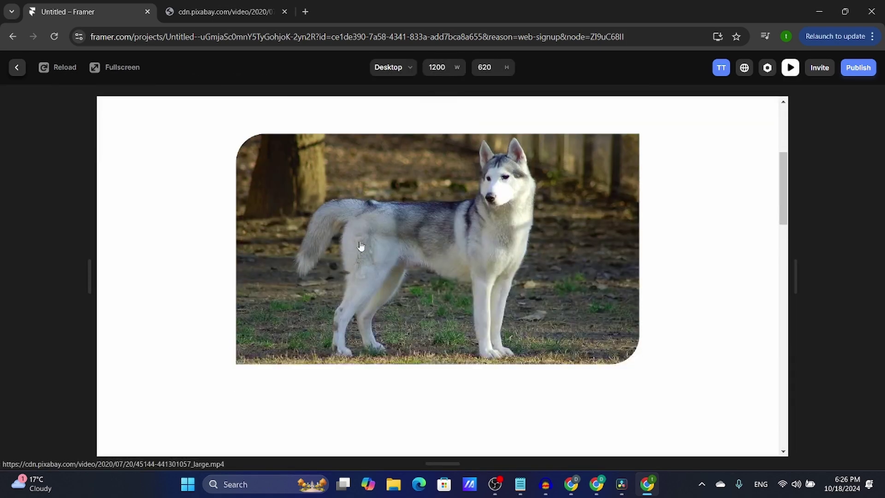
scroll(391, 286, up, 1)
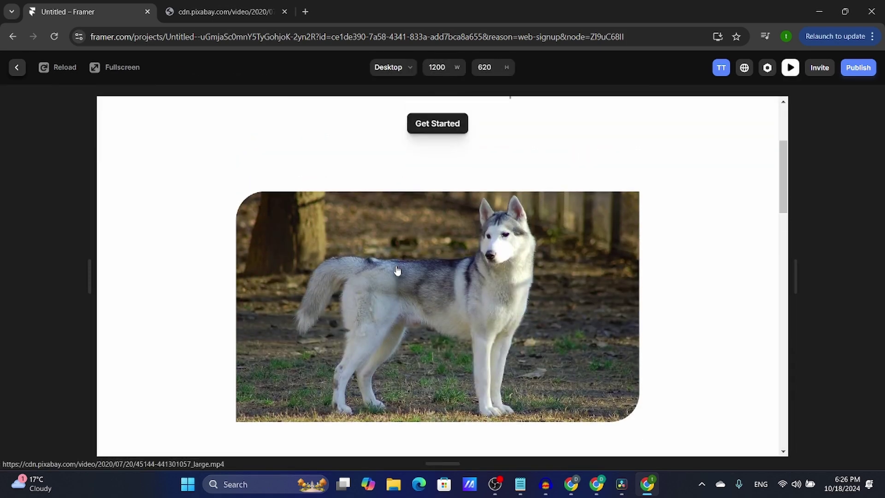
click(397, 271)
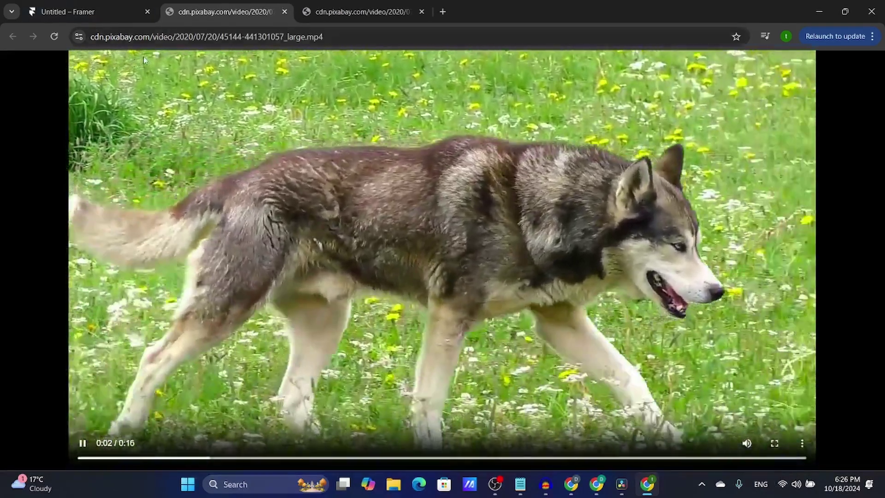
click(144, 60)
- Return to the Framer tab and exit preview to resume editing
key(ctrl+l)
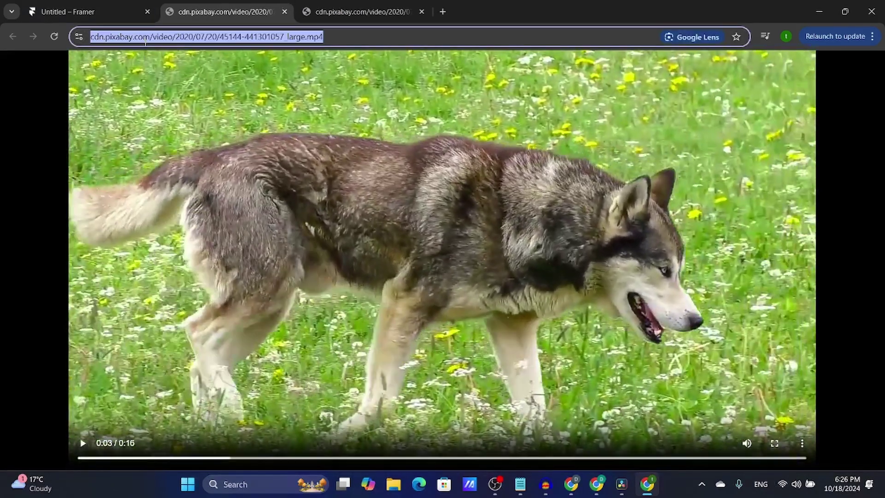
click(109, 10)
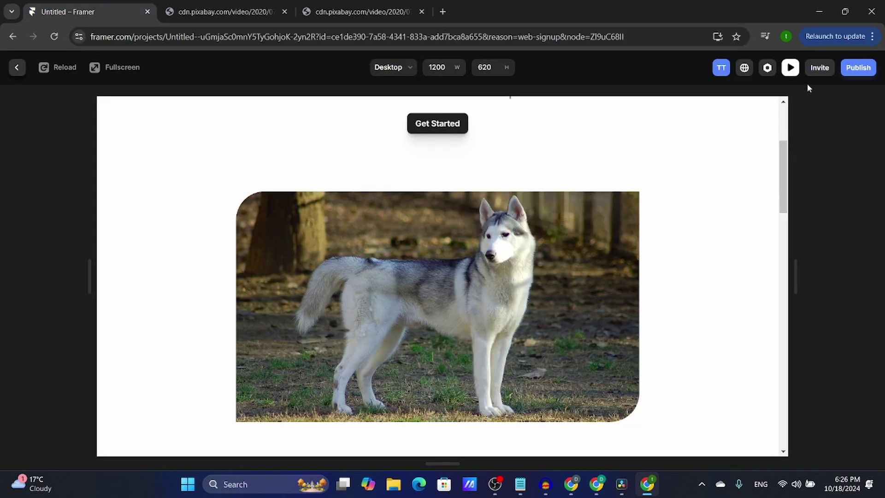
click(791, 67)
scroll(802, 268, down, 4)
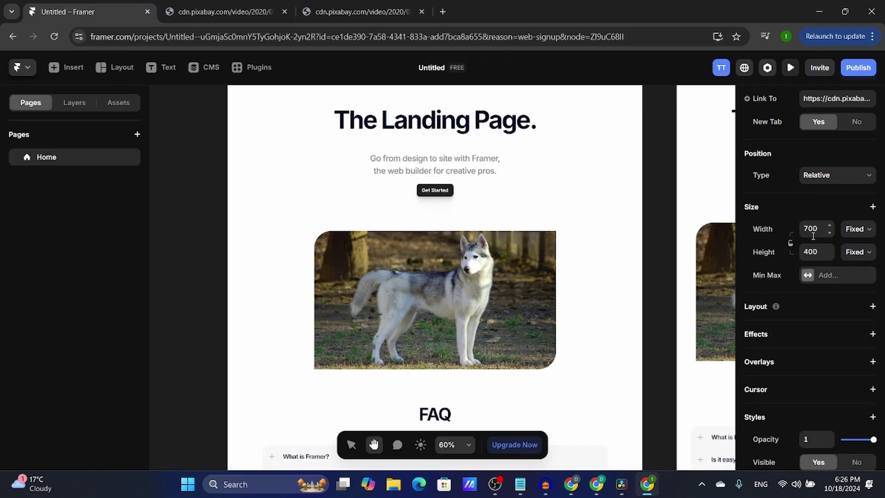
click(809, 197)
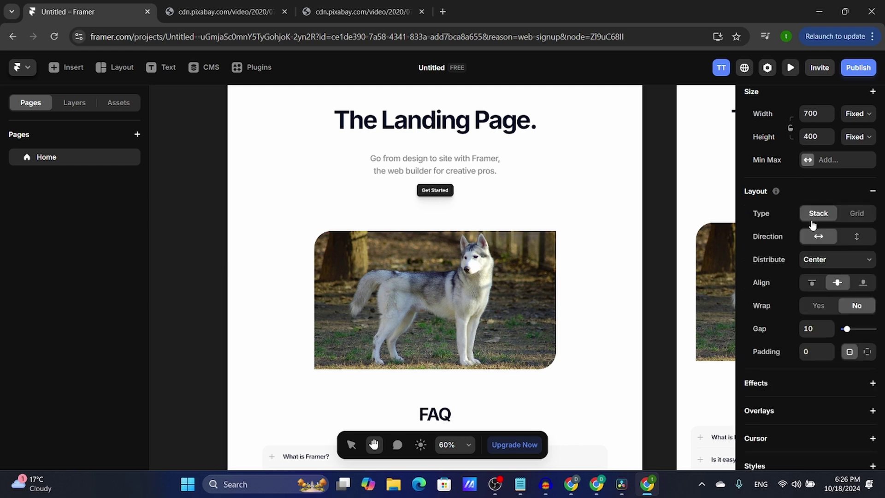
click(850, 216)
click(823, 214)
mouse_move(850, 333)
mouse_down()
mouse_move(842, 332)
mouse_move(875, 333)
mouse_move(851, 334)
mouse_up()
click(850, 200)
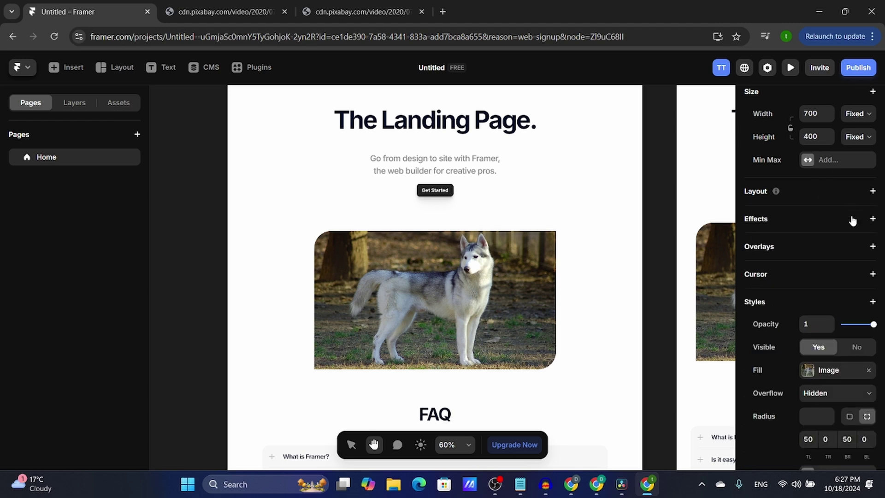
click(850, 201)
click(857, 213)
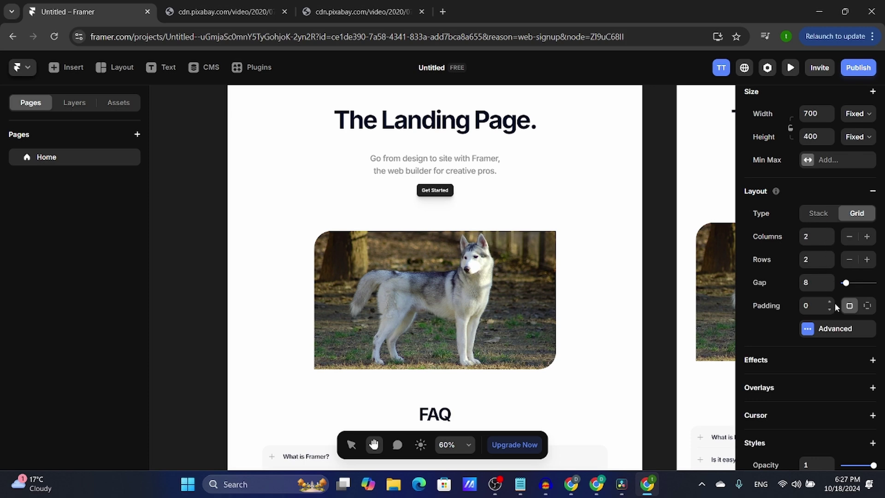
click(871, 192)
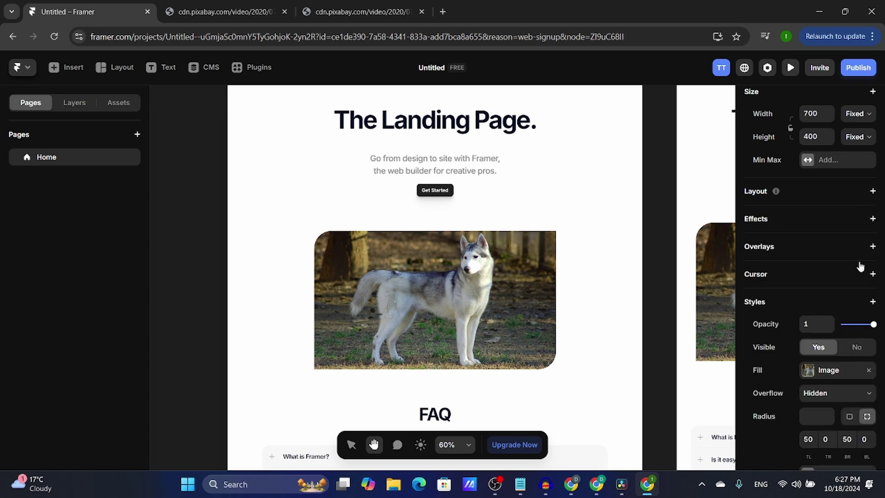
click(815, 218)
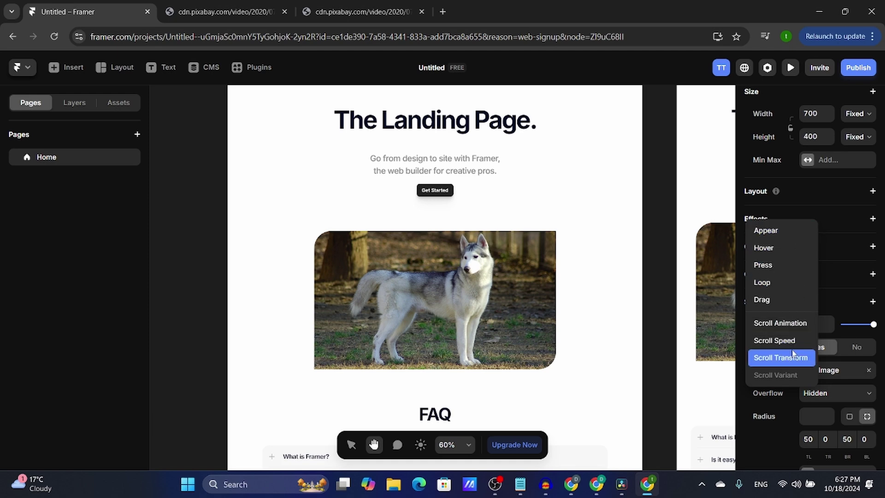
click(791, 240)
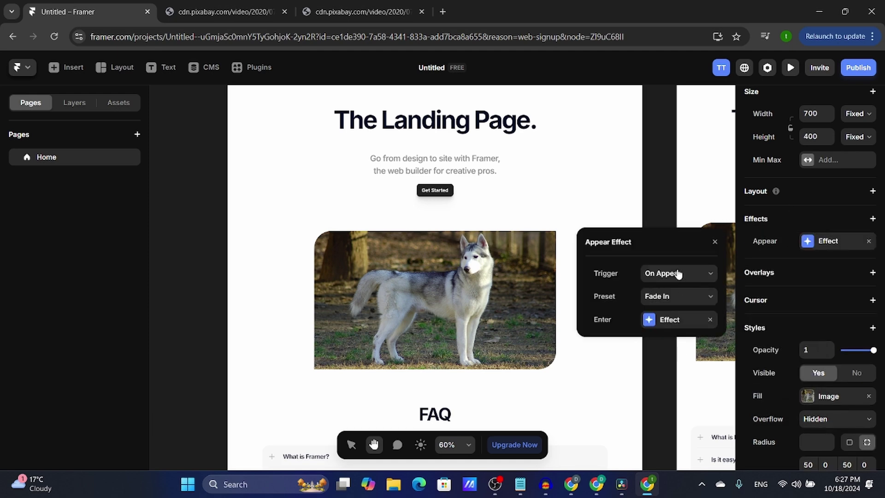
click(690, 319)
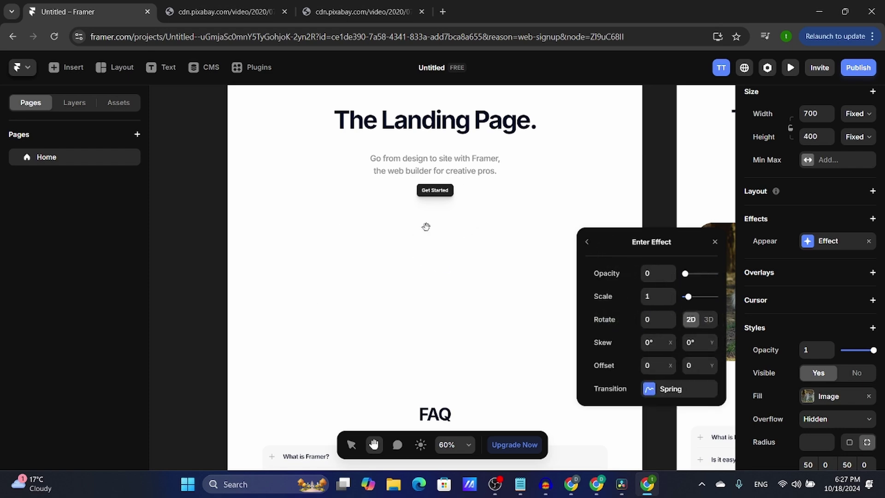
click(587, 241)
click(868, 241)
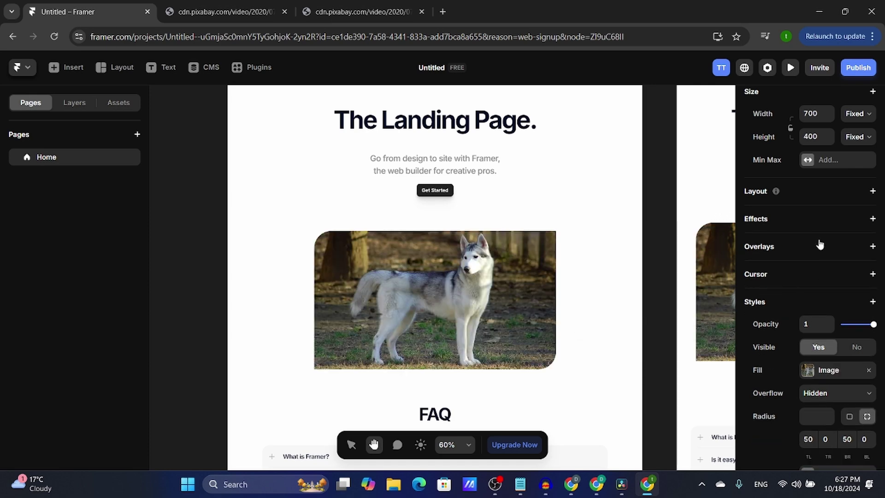
click(800, 246)
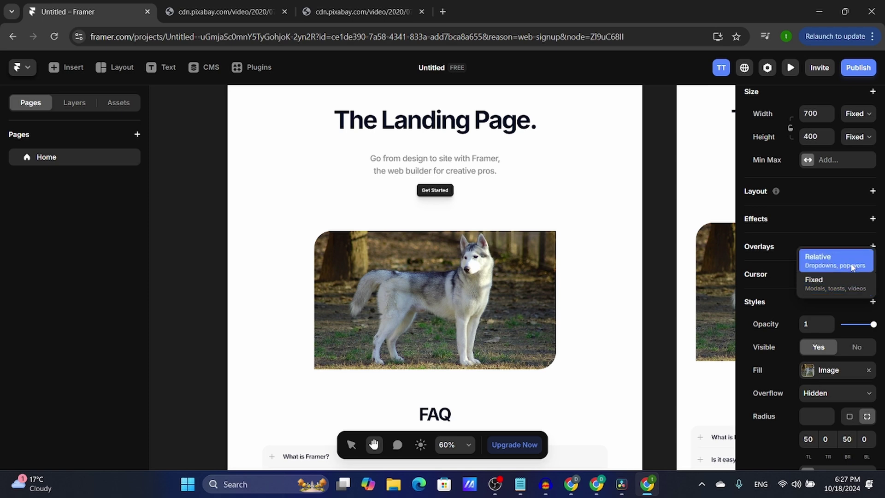
click(779, 241)
click(779, 240)
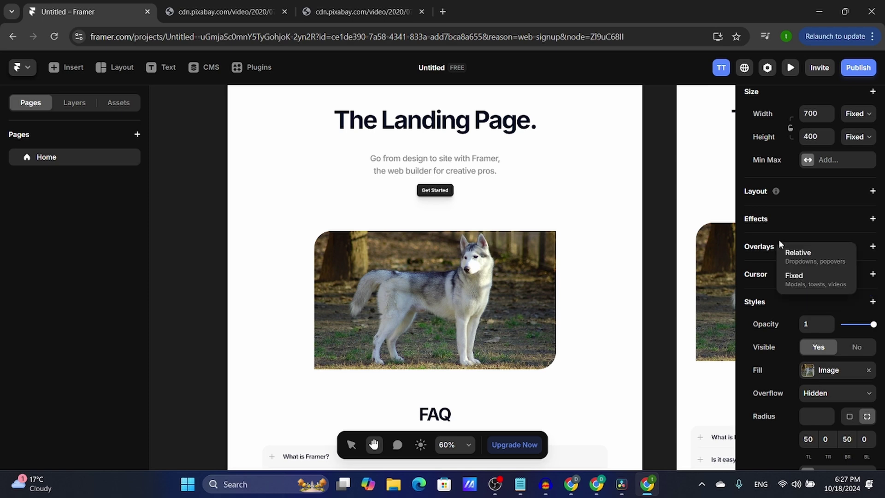
click(775, 244)
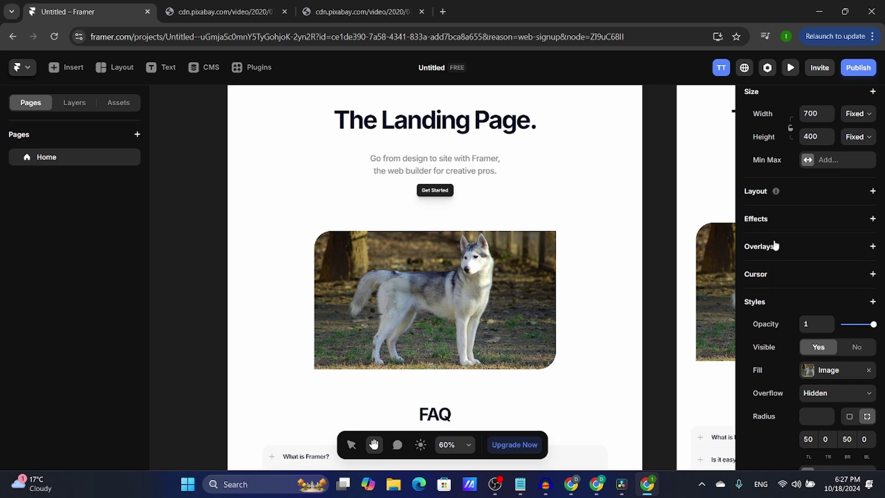
click(800, 275)
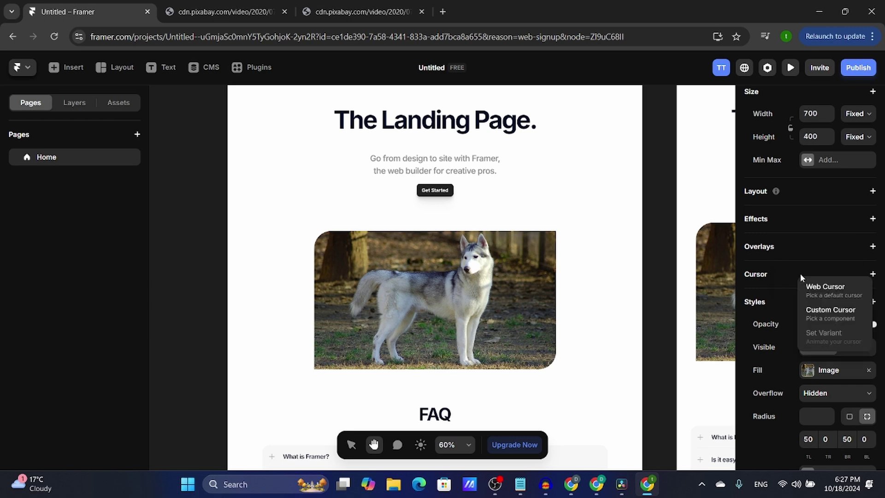
click(776, 277)
scroll(780, 304, down, 5)
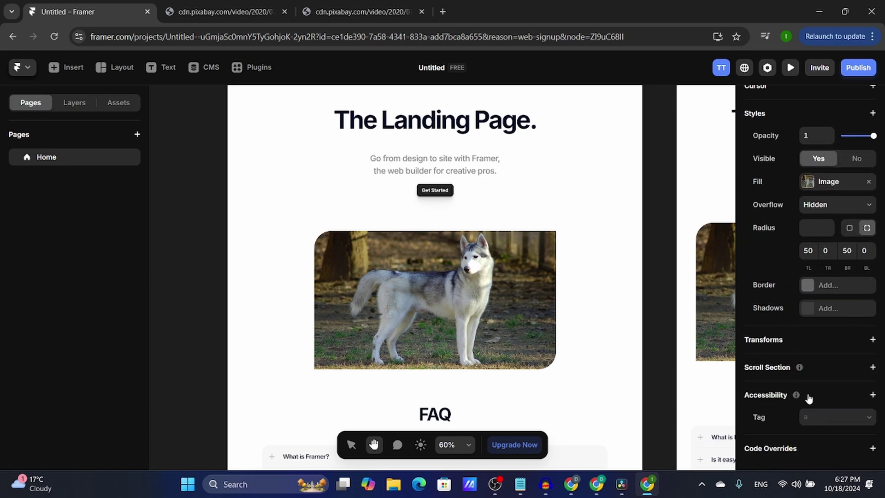
click(789, 340)
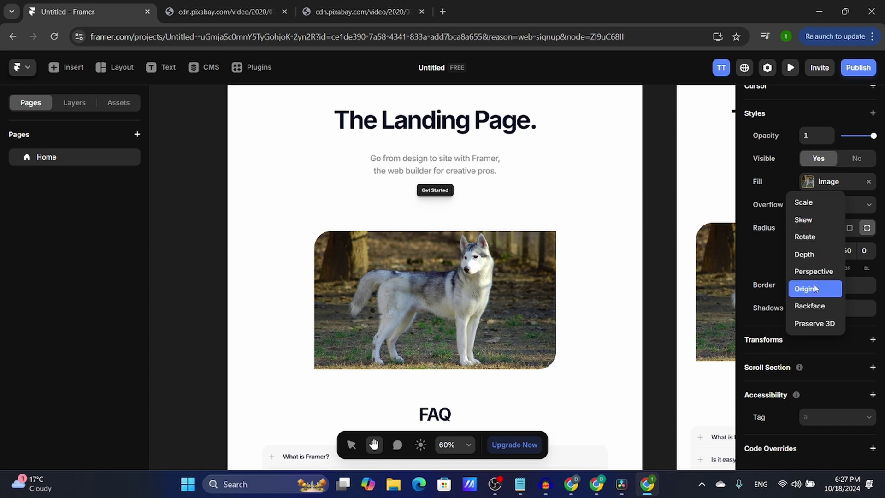
scroll(755, 205, up, 5)
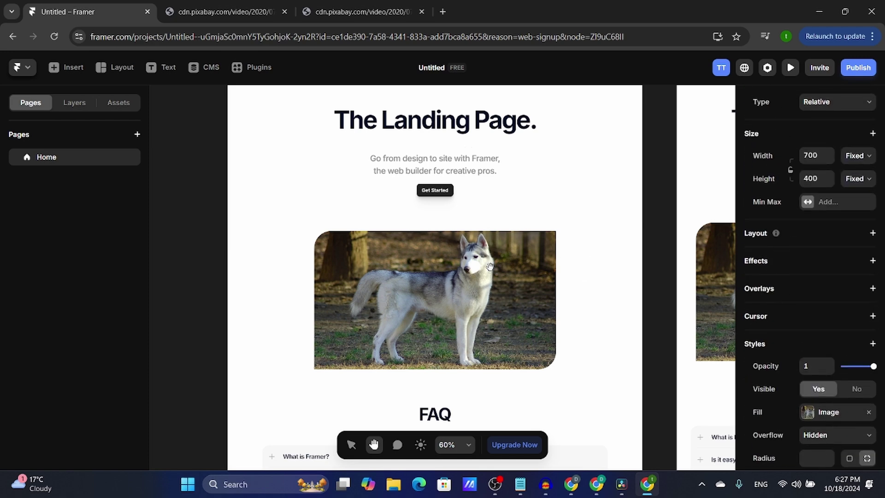
- Add a horizontal Stack layout to the husky image, centred with gap 8 and padding 0
scroll(490, 267, up, 2)
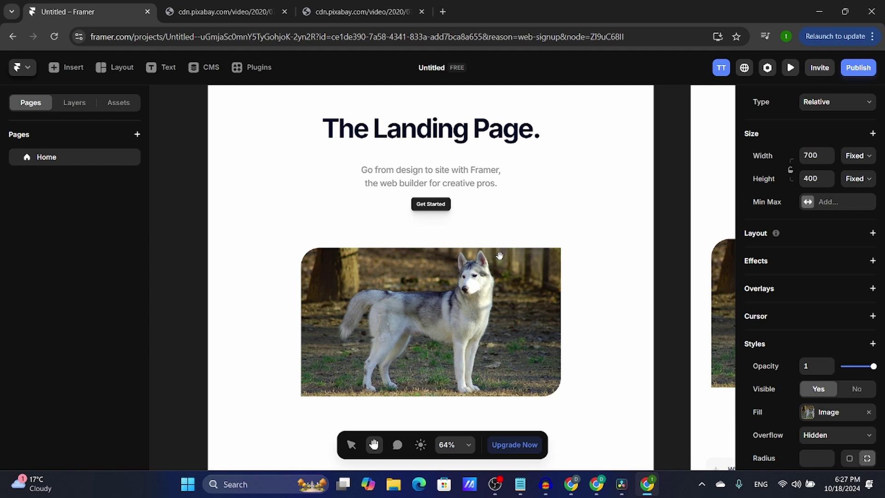
scroll(593, 253, up, 1)
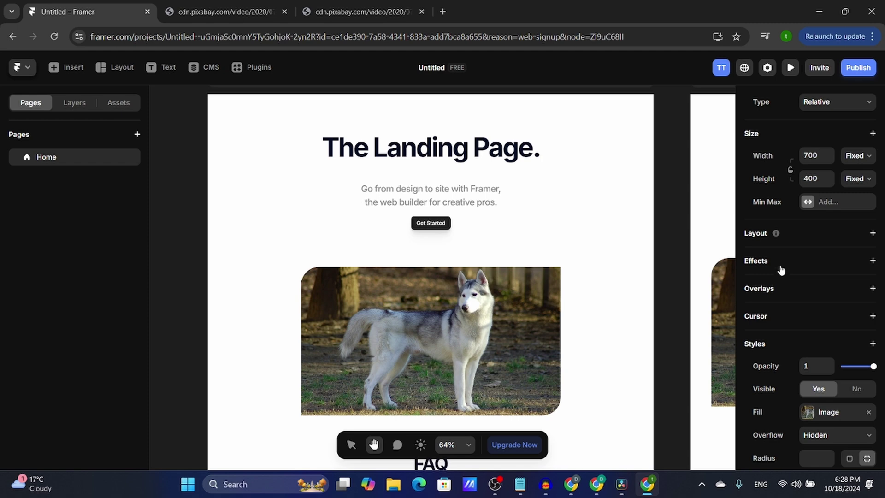
scroll(781, 270, down, 5)
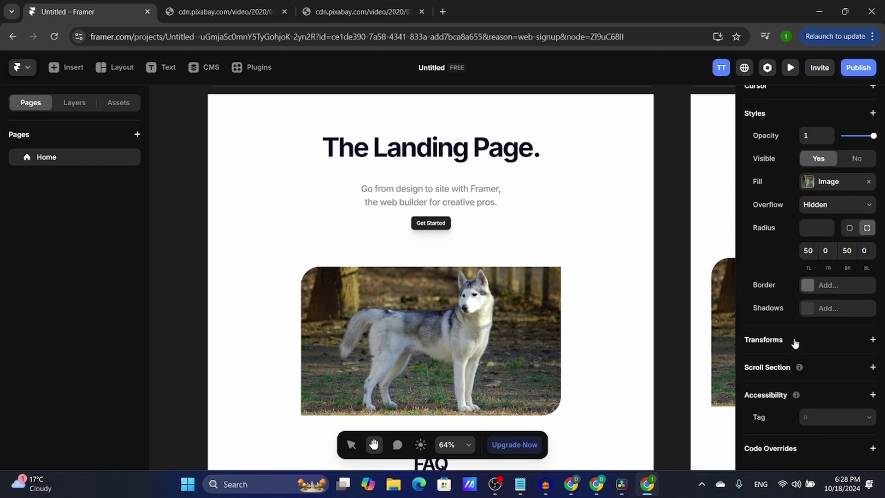
scroll(789, 300, up, 8)
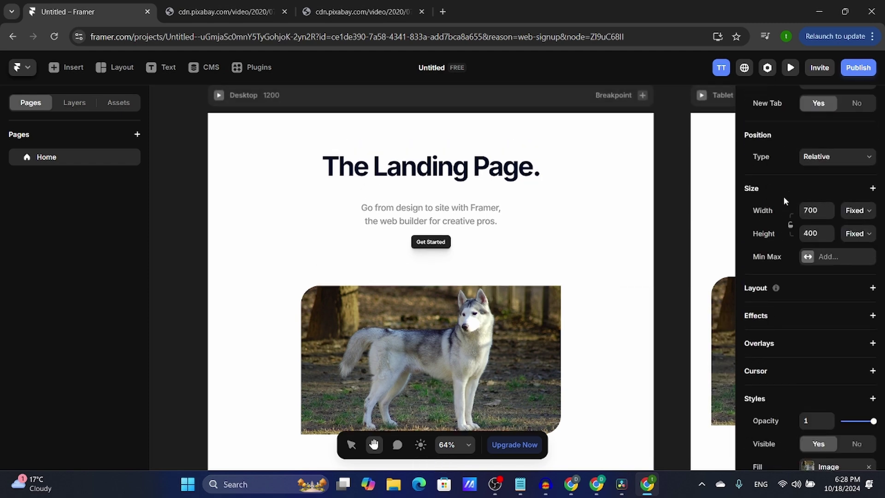
scroll(850, 333, down, 5)
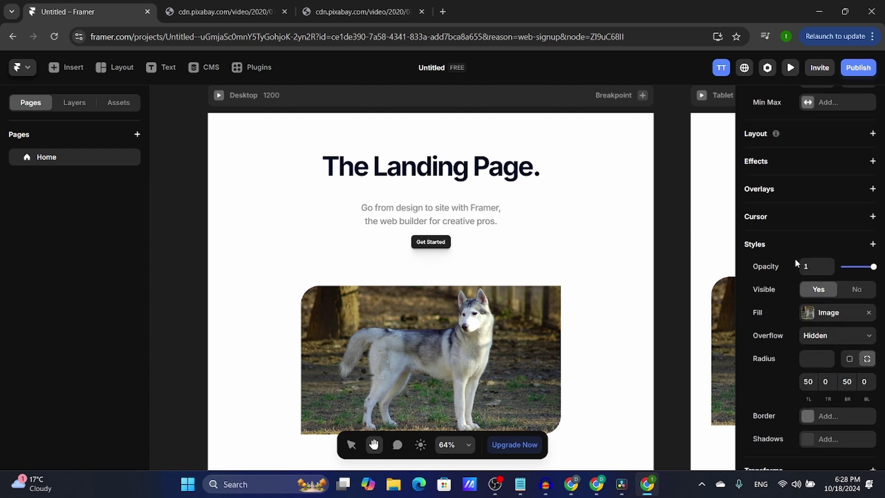
scroll(796, 258, up, 5)
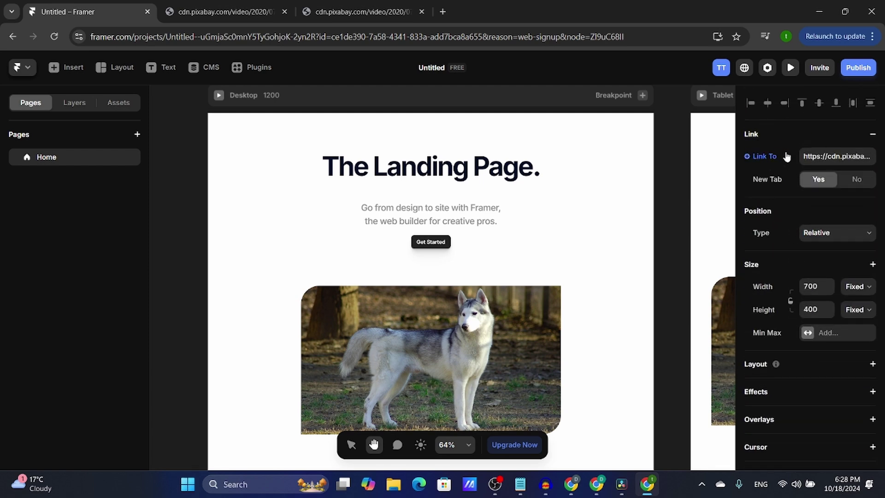
scroll(791, 245, down, 3)
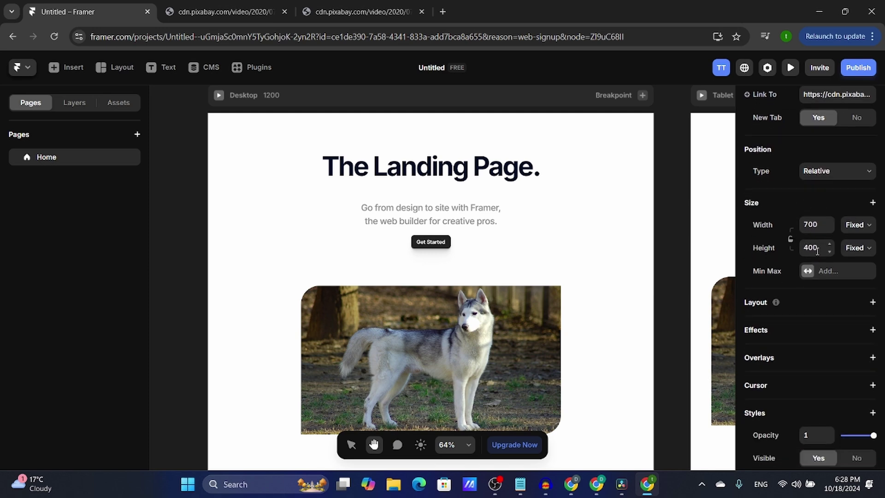
click(802, 251)
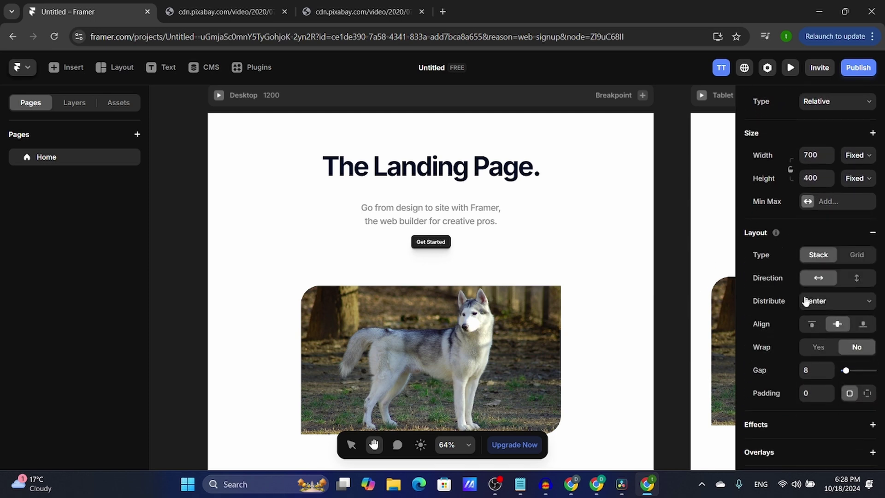